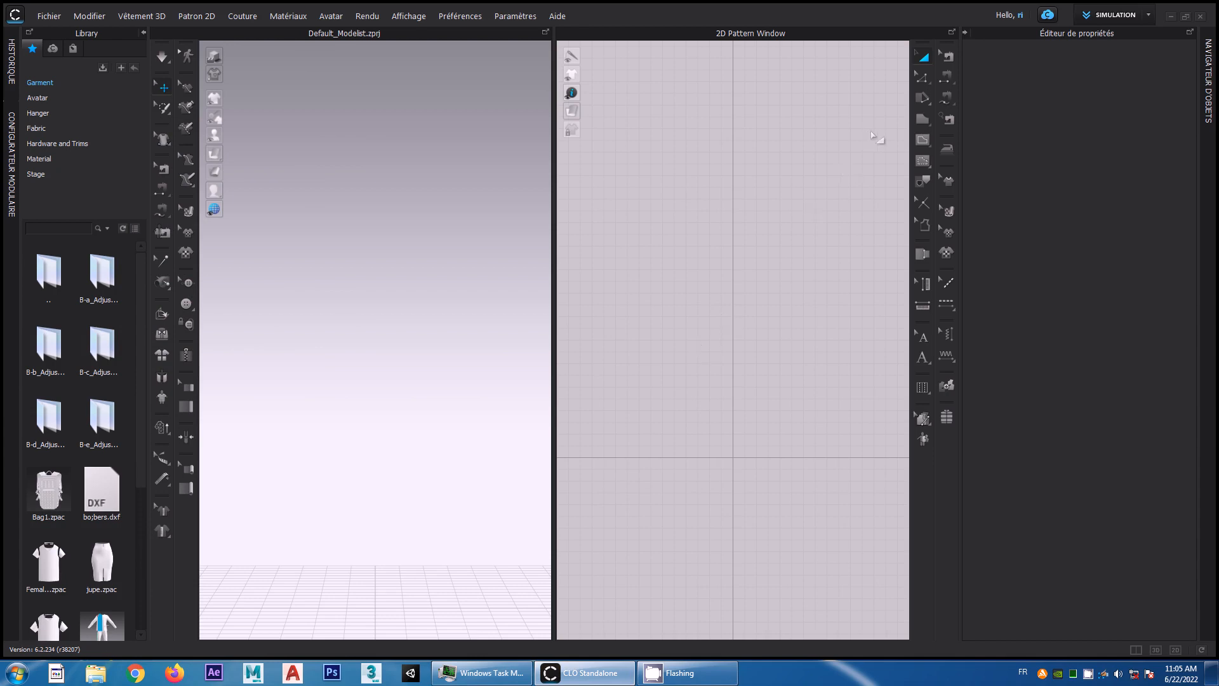
- Create a 50 × 50 cm rectangle pattern in the 2D pattern area
{"action": "left_click", "coordinate": [924, 123]}
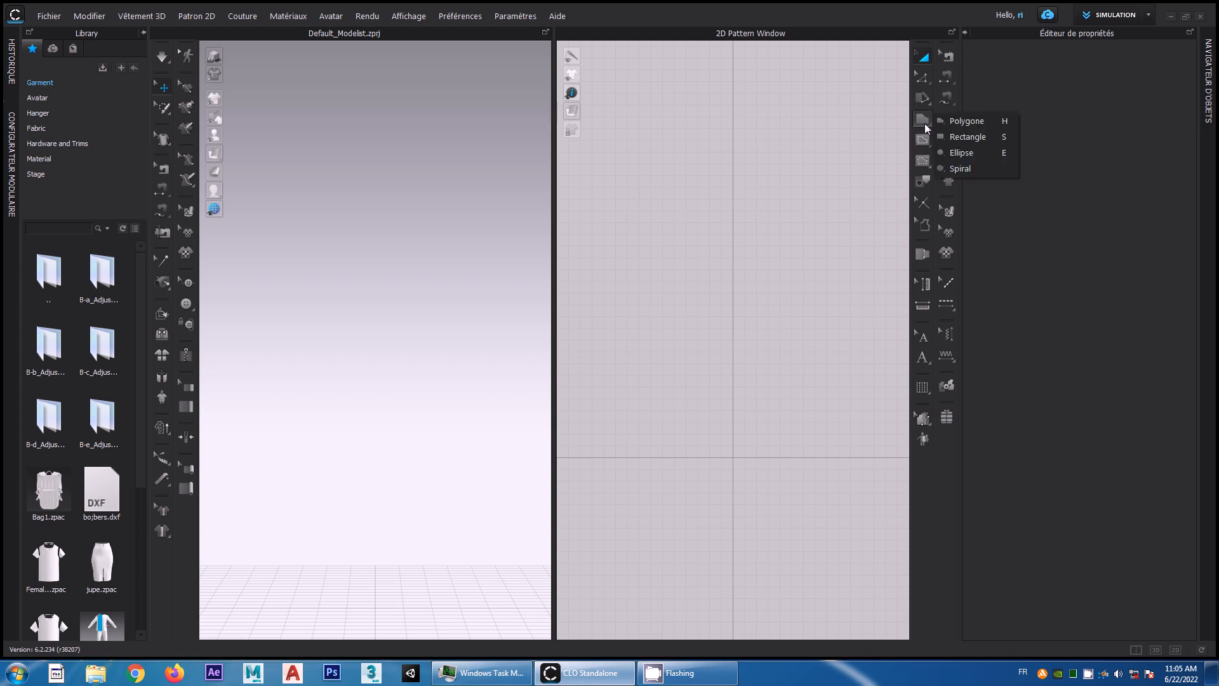
{"action": "left_click", "coordinate": [954, 135]}
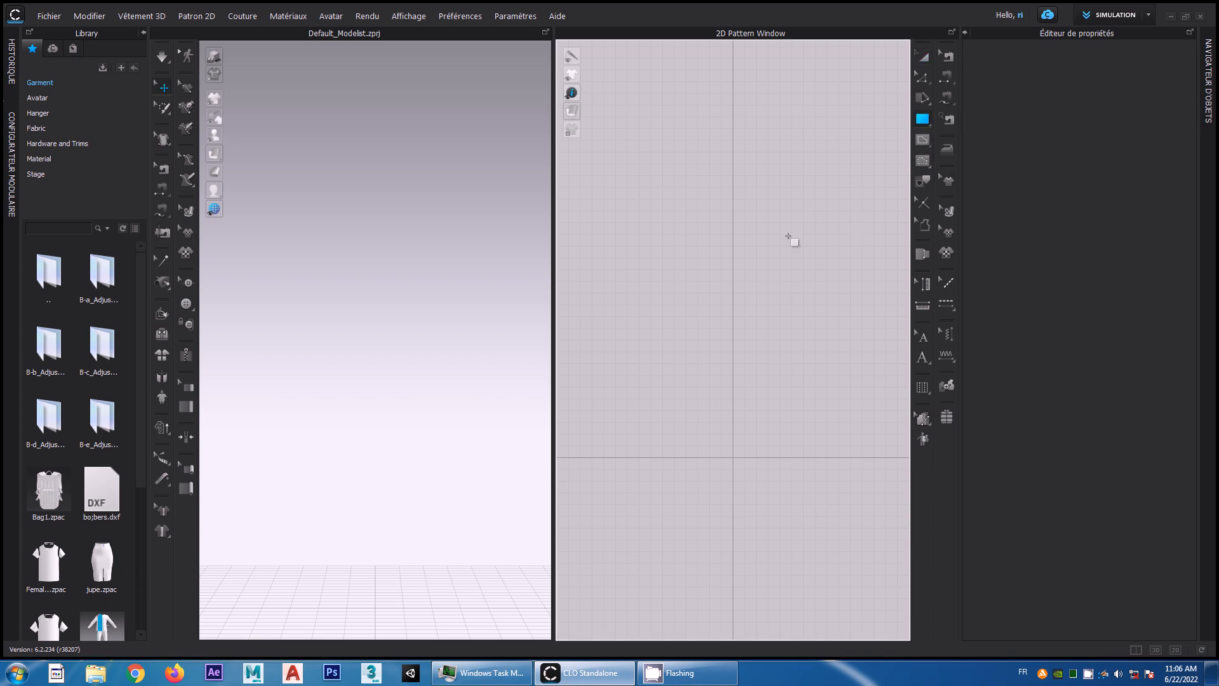
{"action": "left_click", "coordinate": [675, 182]}
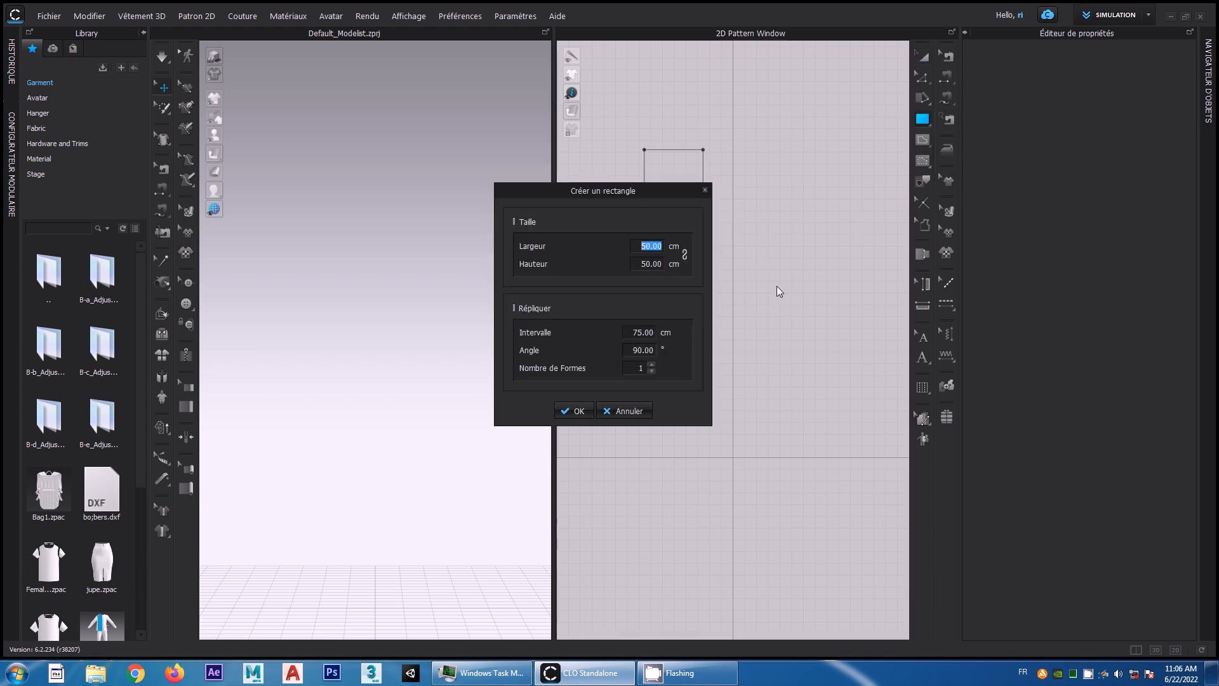
{"action": "left_click", "coordinate": [578, 411]}
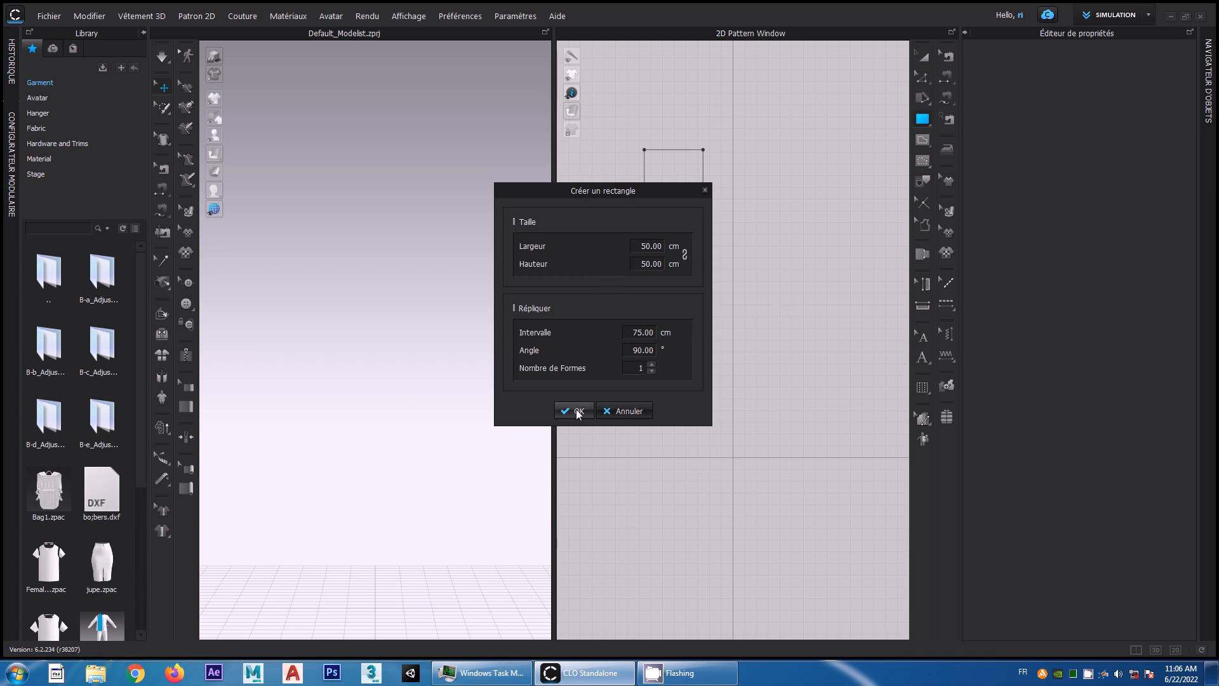
- Create a rectangle pattern 50 cm wide and 5 cm high, and align it directly above the square
{"action": "middle_click_drag", "start_coordinate": [653, 224], "coordinate": [684, 419]}
{"action": "scroll", "coordinate": [683, 418], "scroll_direction": "up", "scroll_amount": 4}
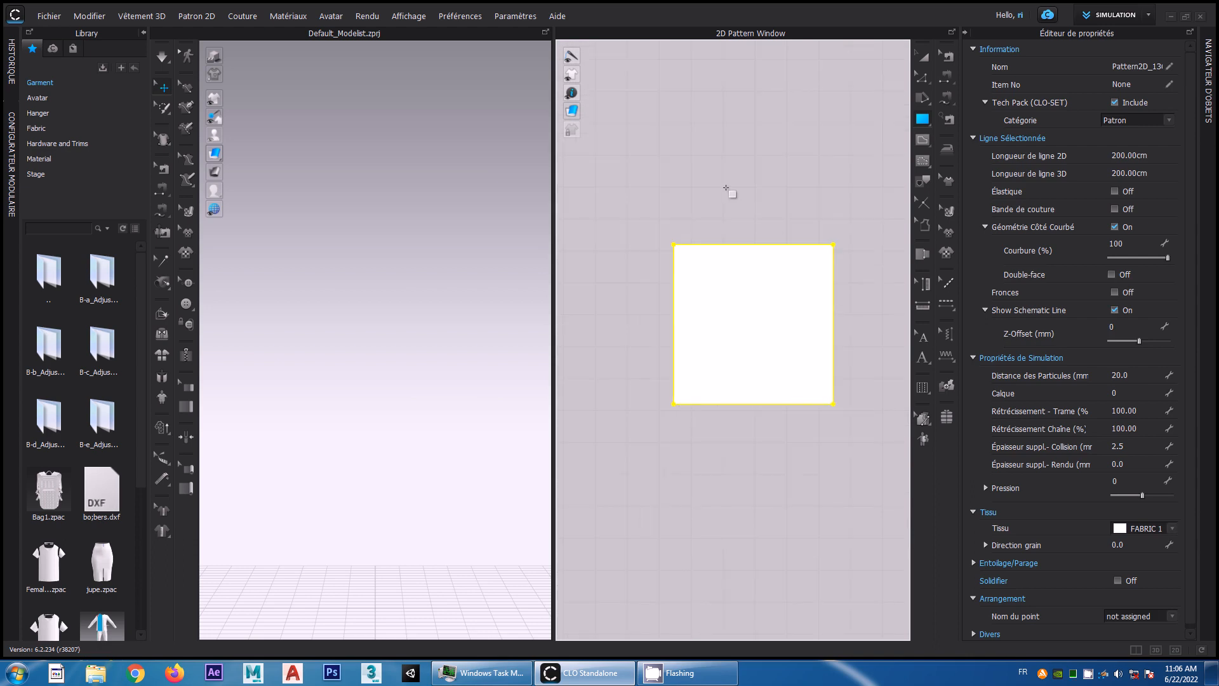
{"action": "left_click", "coordinate": [683, 205]}
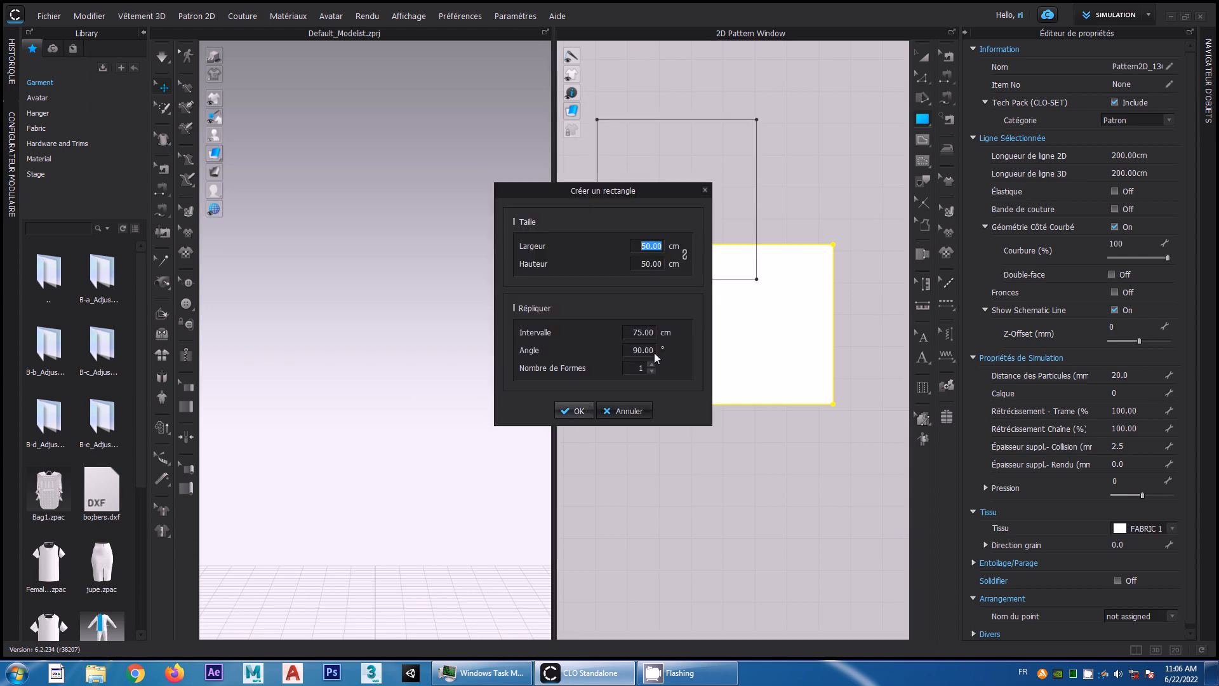
{"action": "double_click", "coordinate": [661, 264]}
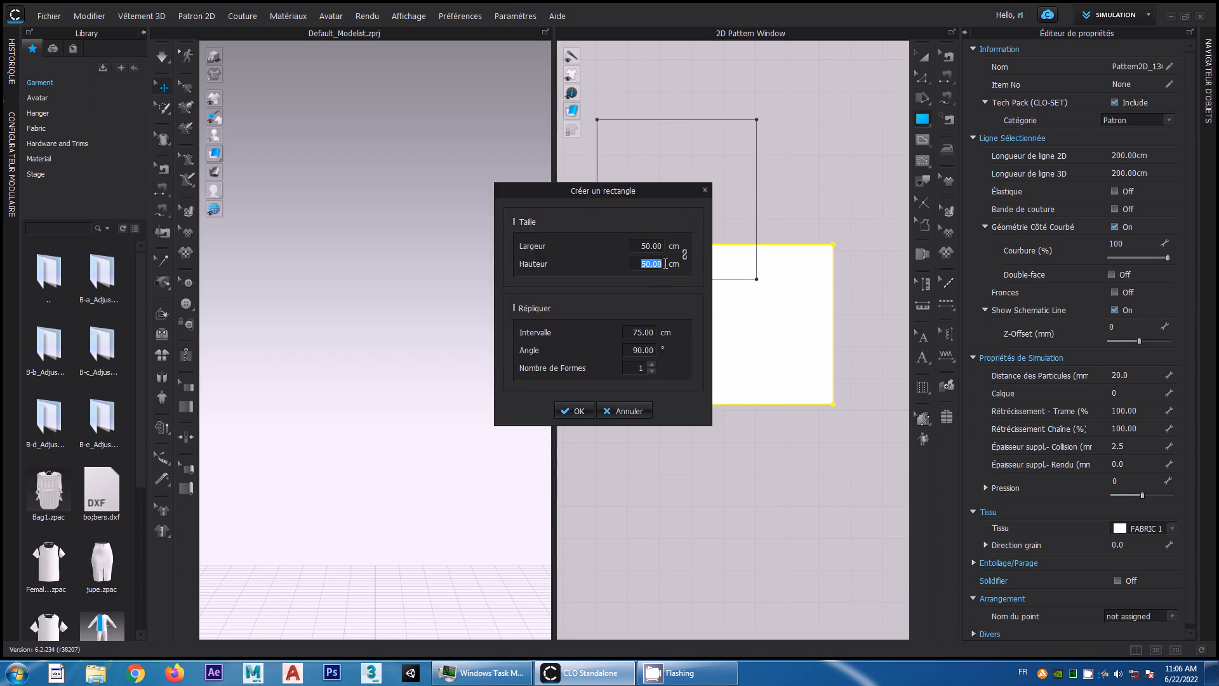
{"action": "type", "text": "5"}
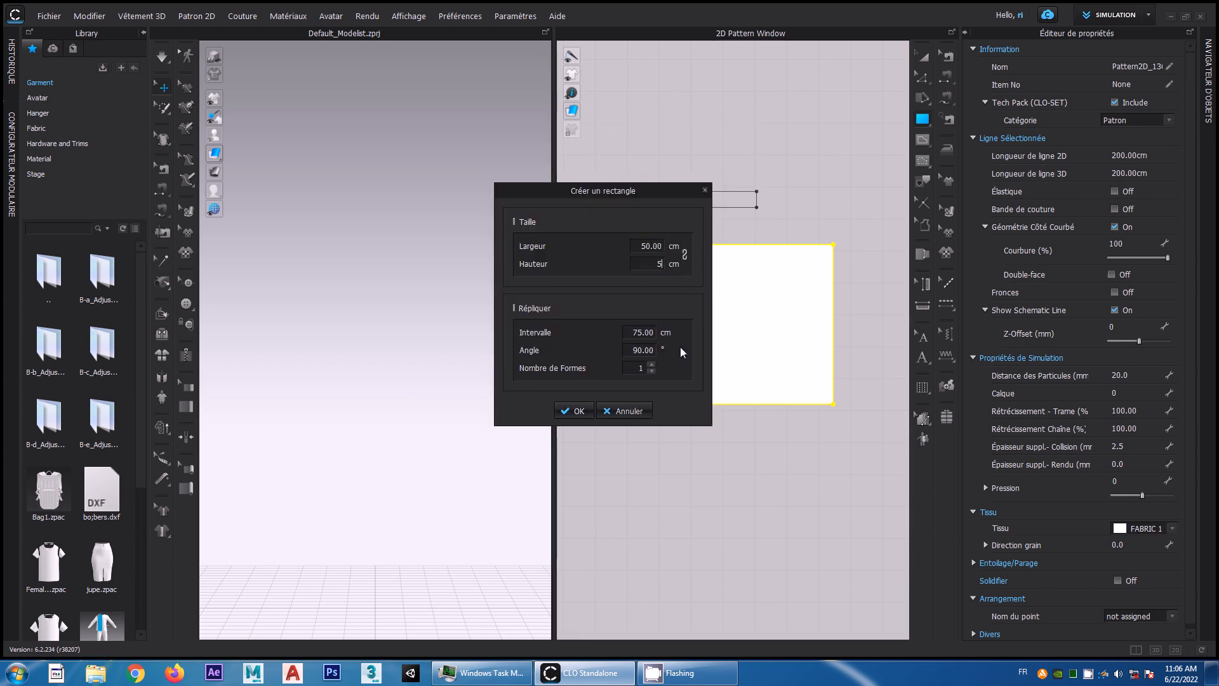
{"action": "left_click", "coordinate": [573, 413]}
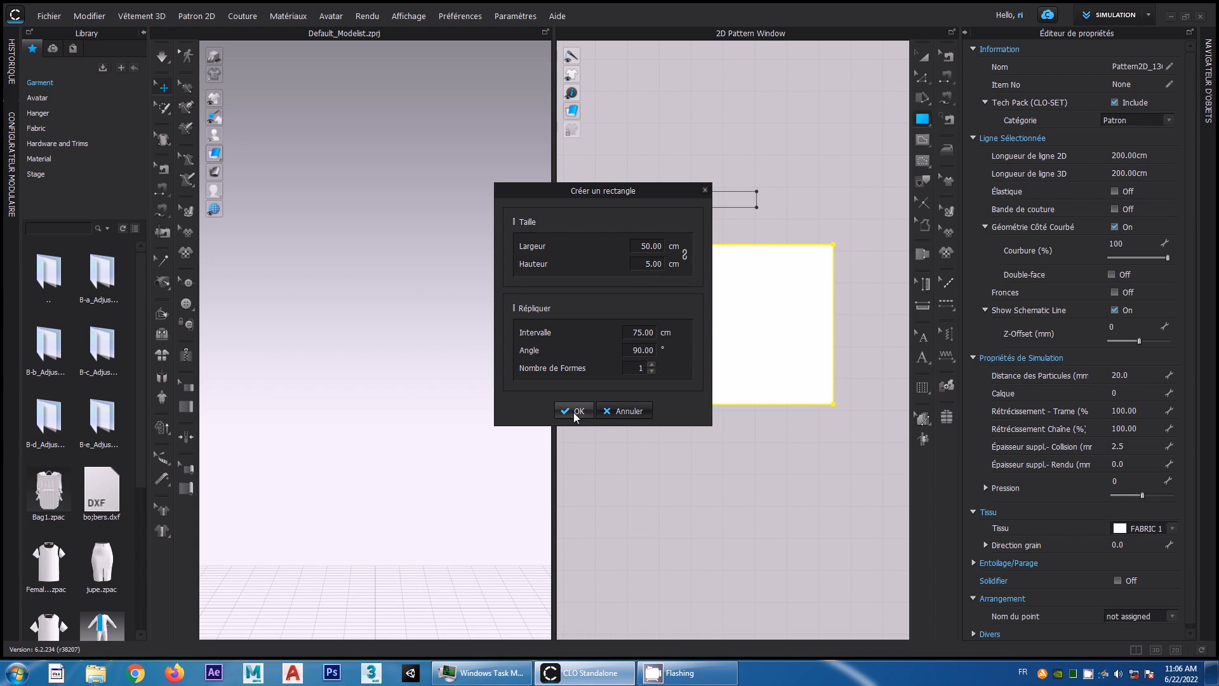
{"action": "left_click", "coordinate": [925, 57]}
{"action": "left_click_drag", "start_coordinate": [697, 205], "coordinate": [770, 205]}
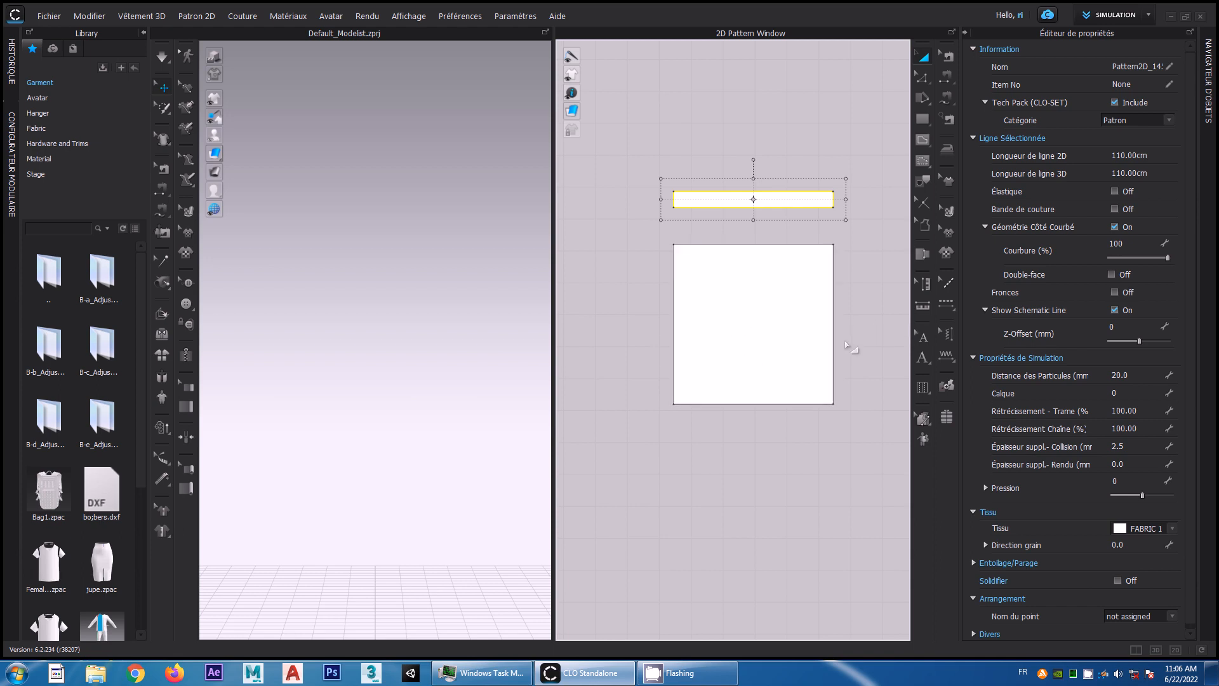
{"action": "left_click", "coordinate": [929, 158]}
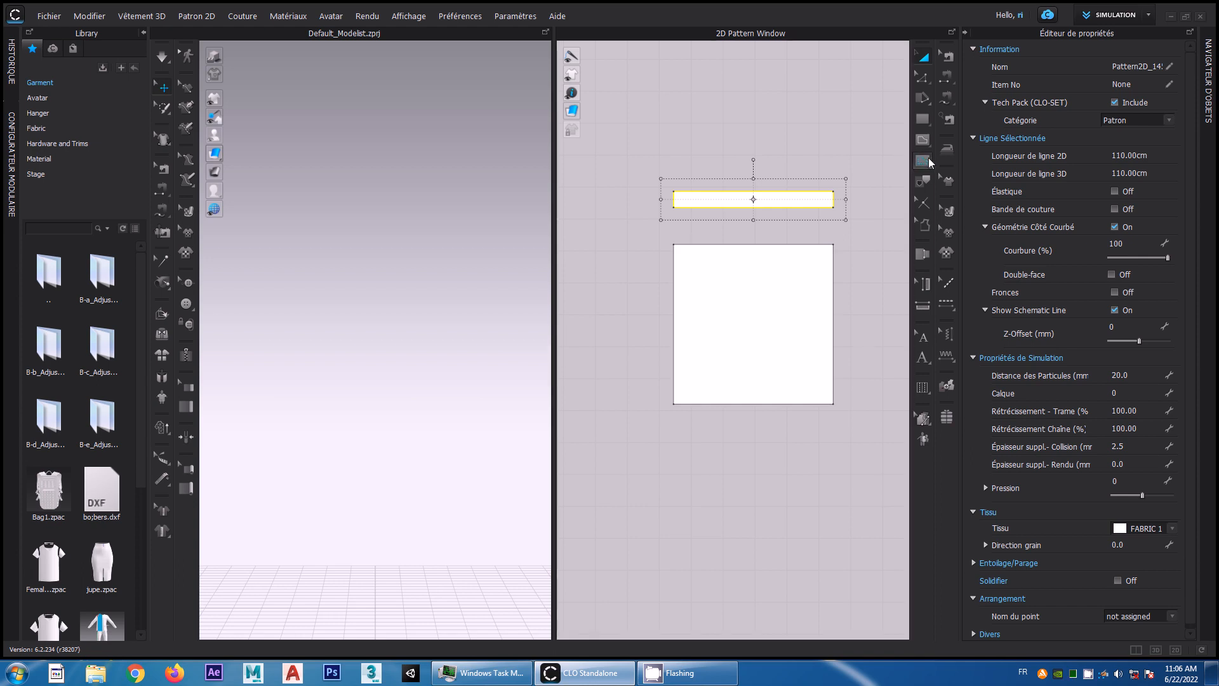
{"action": "left_click", "coordinate": [971, 164]}
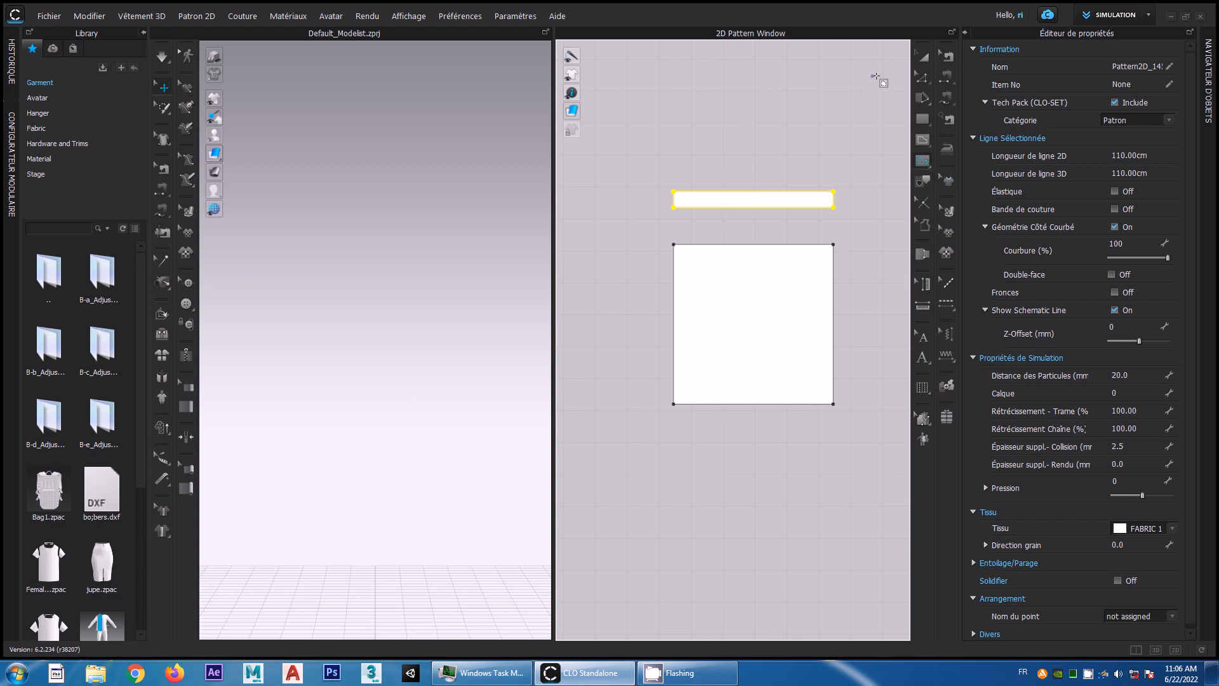
- Distribute 3 evenly spaced internal lines between the two vertical edges of the square pattern
{"action": "left_click", "coordinate": [675, 314]}
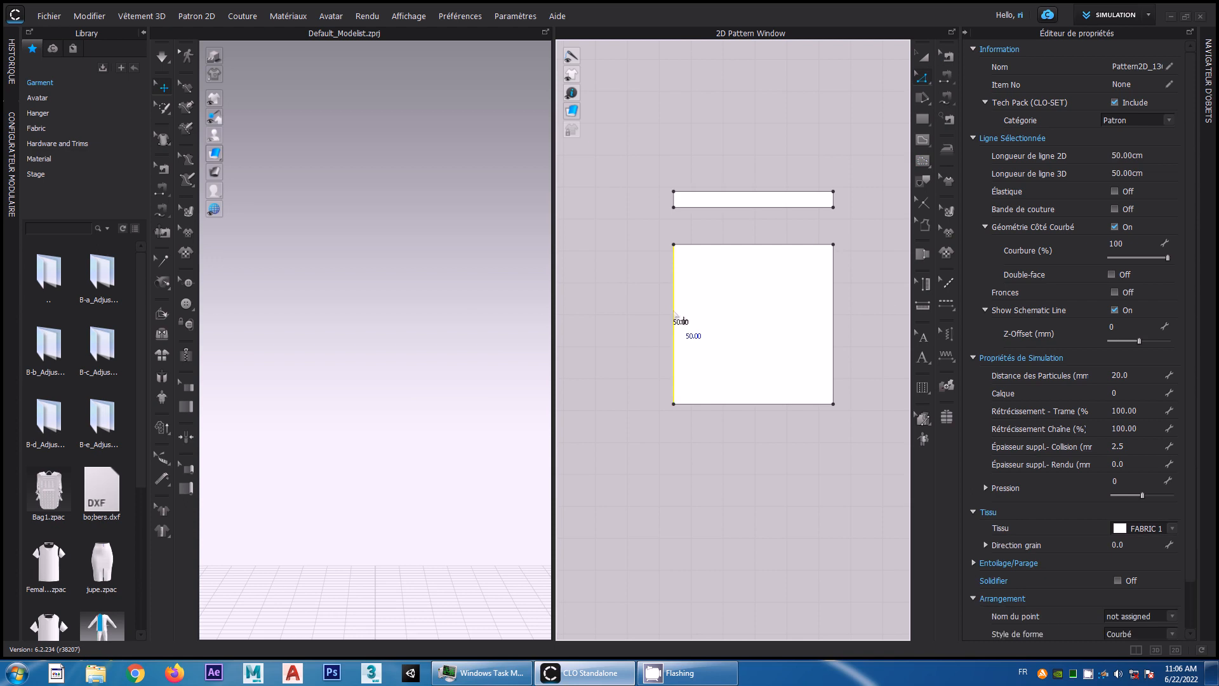
{"action": "left_click", "coordinate": [834, 326], "text": "shift"}
{"action": "right_click", "coordinate": [836, 326]}
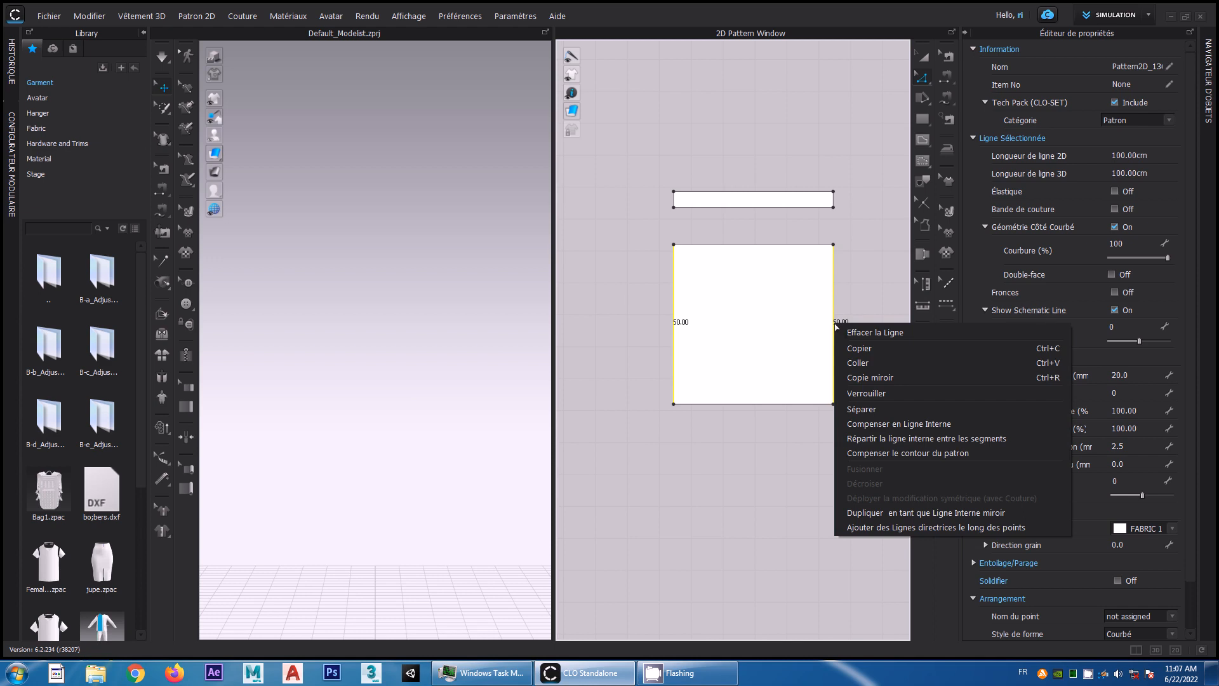
{"action": "left_click", "coordinate": [913, 440]}
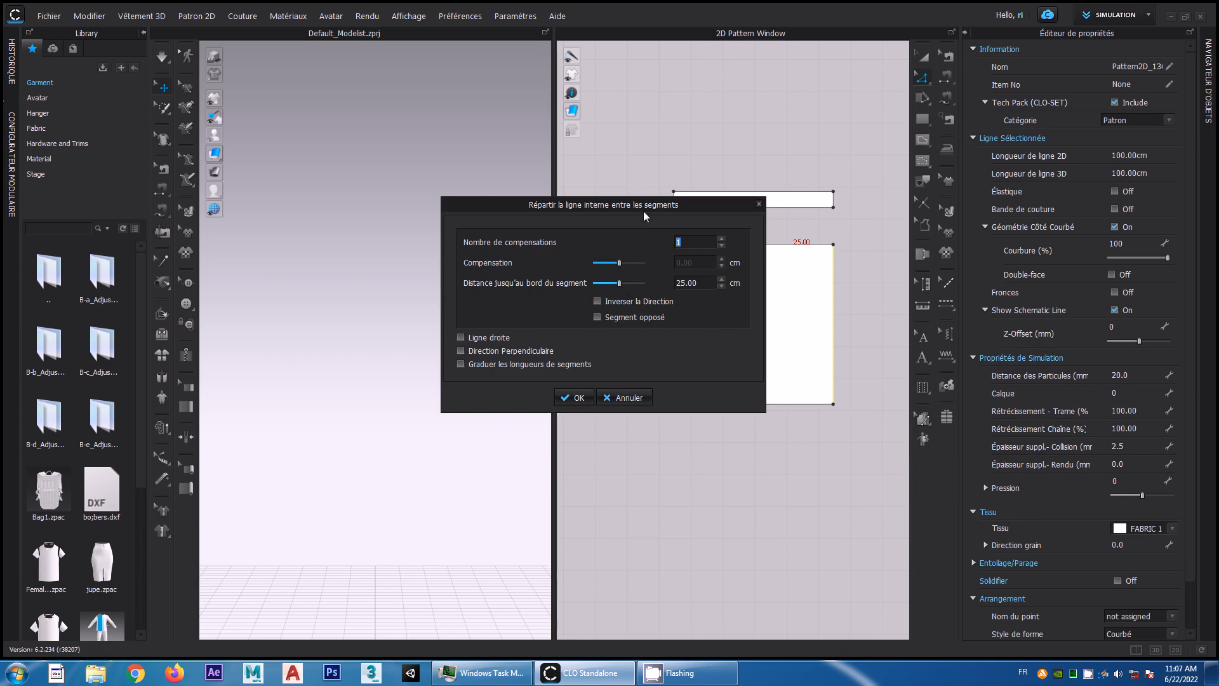
{"action": "left_click_drag", "start_coordinate": [641, 207], "coordinate": [465, 217]}
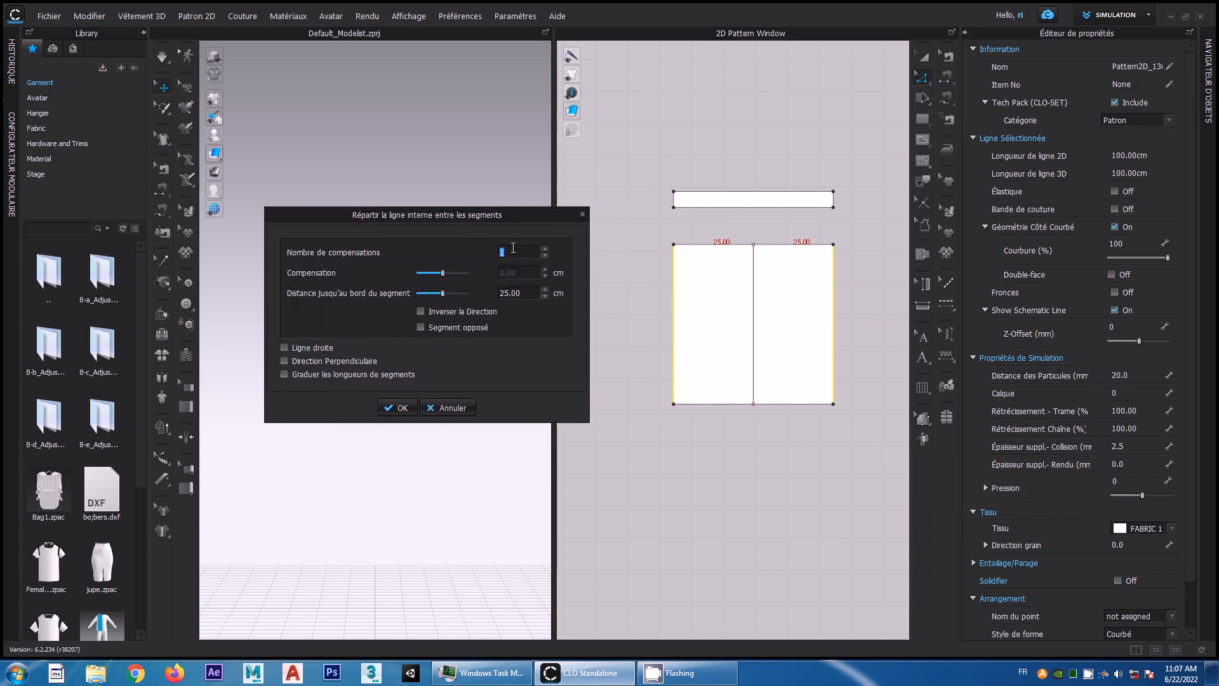
{"action": "left_click", "coordinate": [544, 249]}
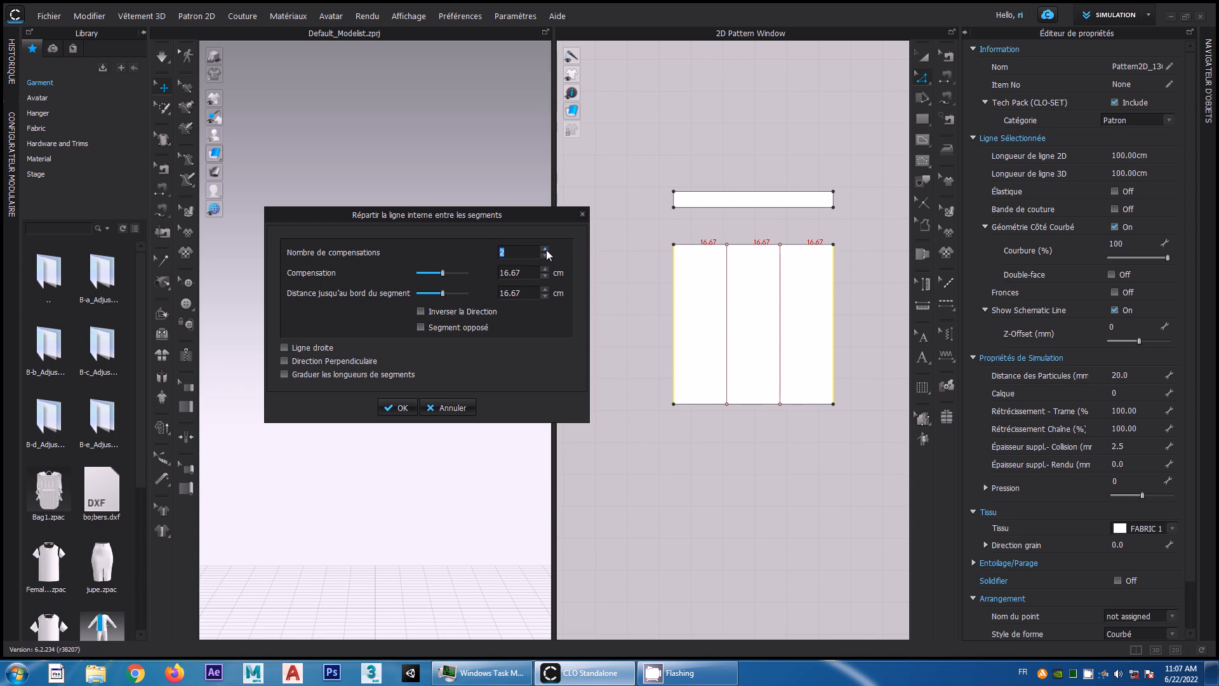
{"action": "left_click", "coordinate": [545, 249]}
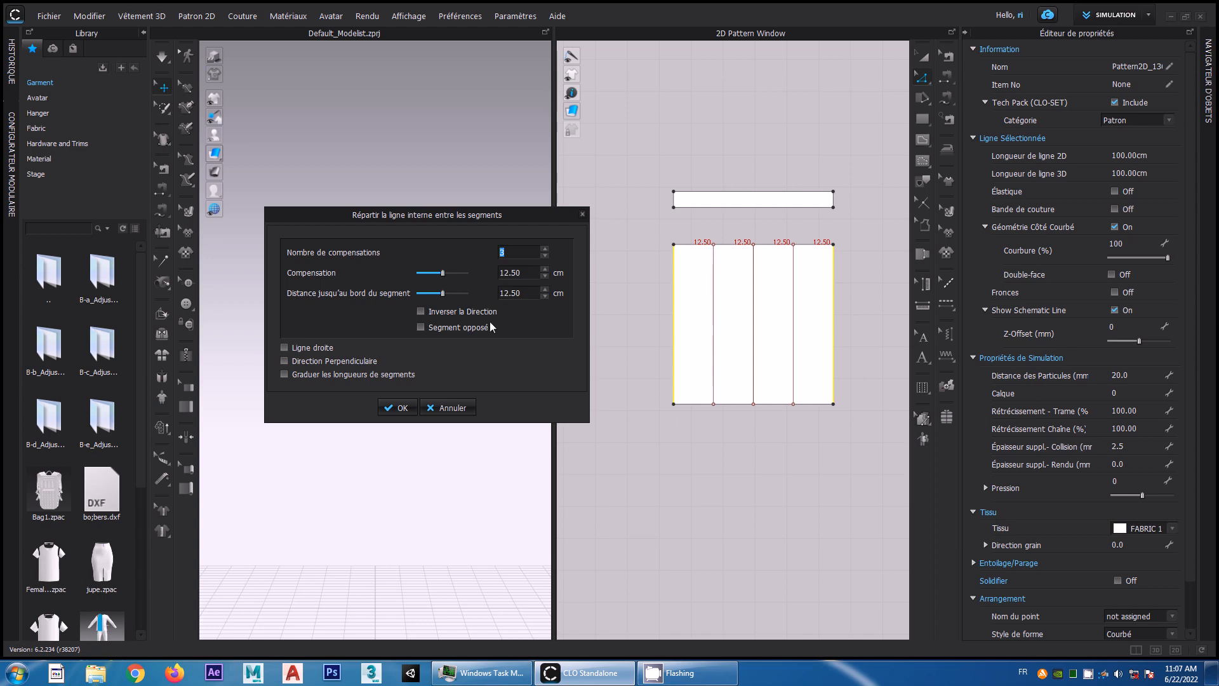
{"action": "left_click", "coordinate": [404, 410]}
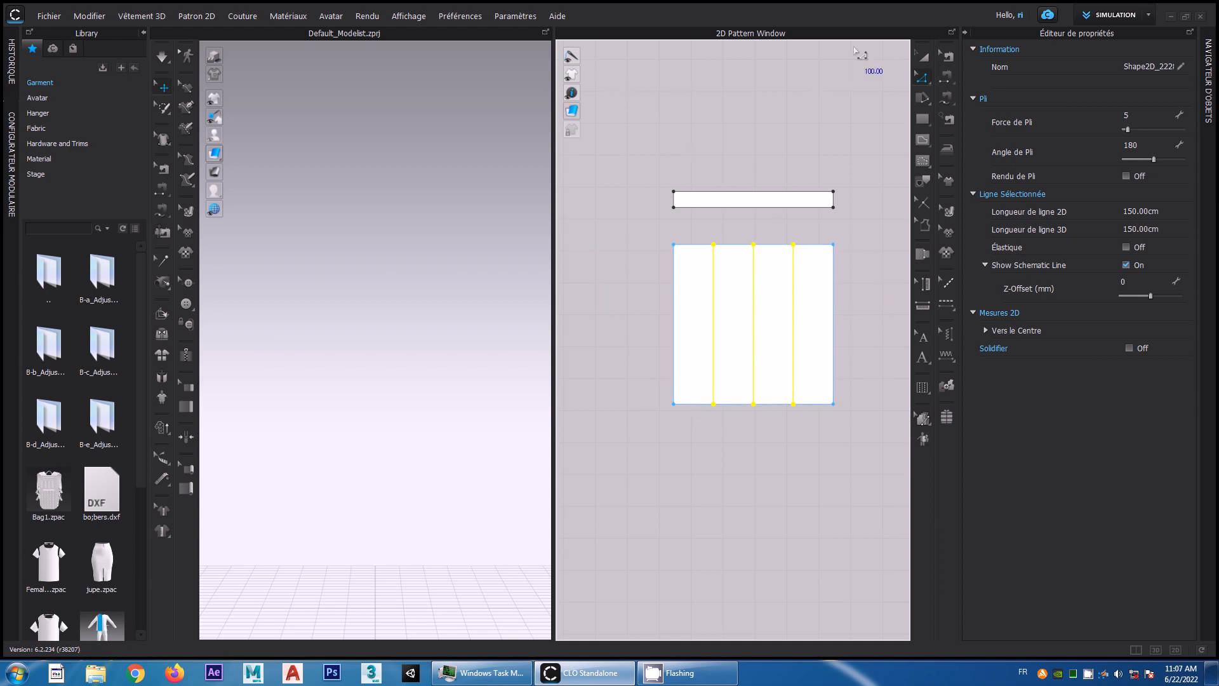
{"action": "left_click", "coordinate": [924, 56]}
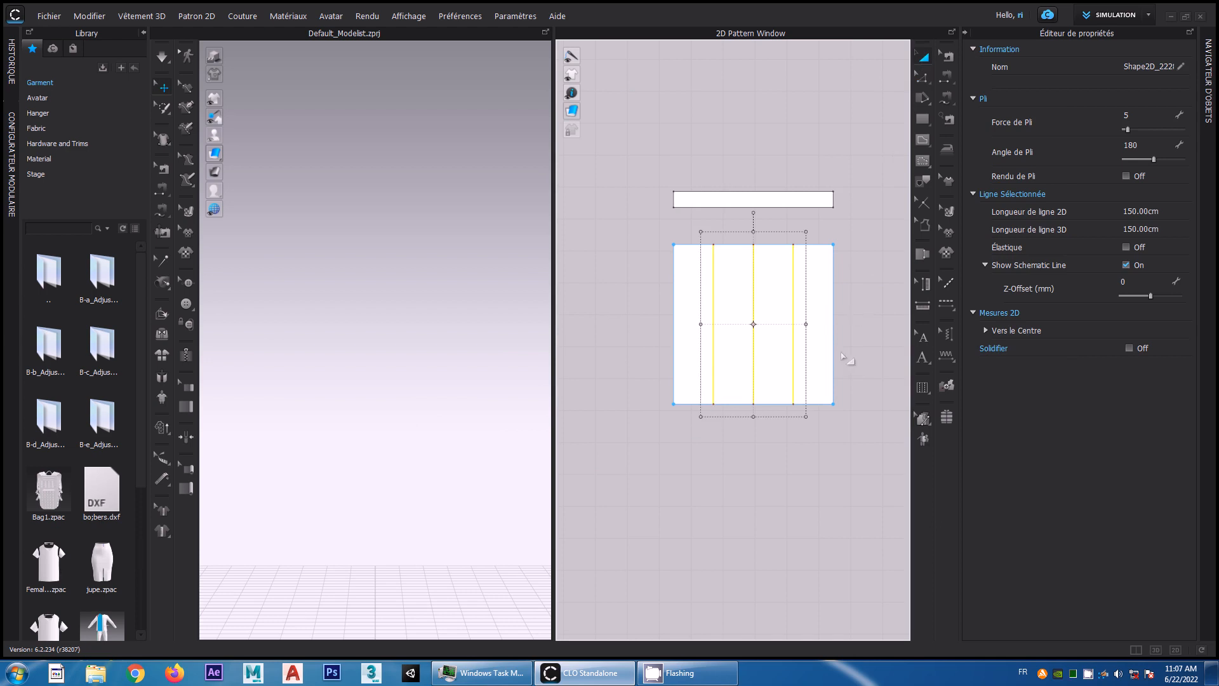
{"action": "left_click", "coordinate": [836, 476]}
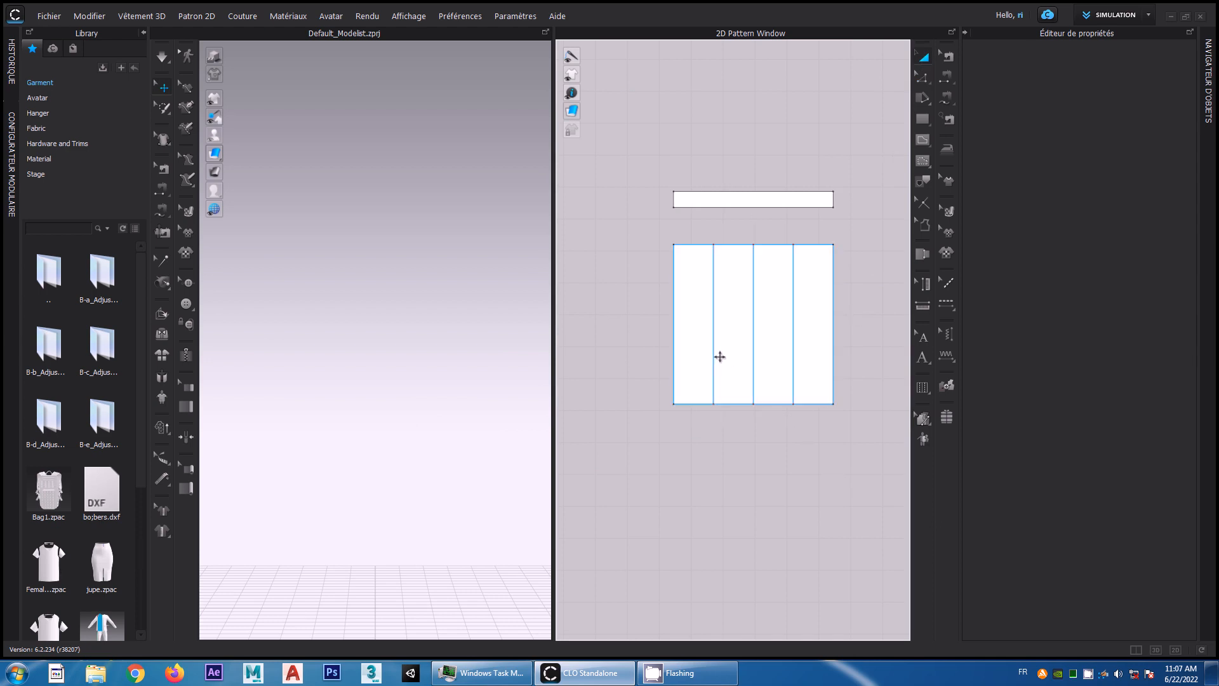
- Sew the lower edge of the narrow strip to the upper edge of the square with segment sewing
{"action": "left_click", "coordinate": [714, 356]}
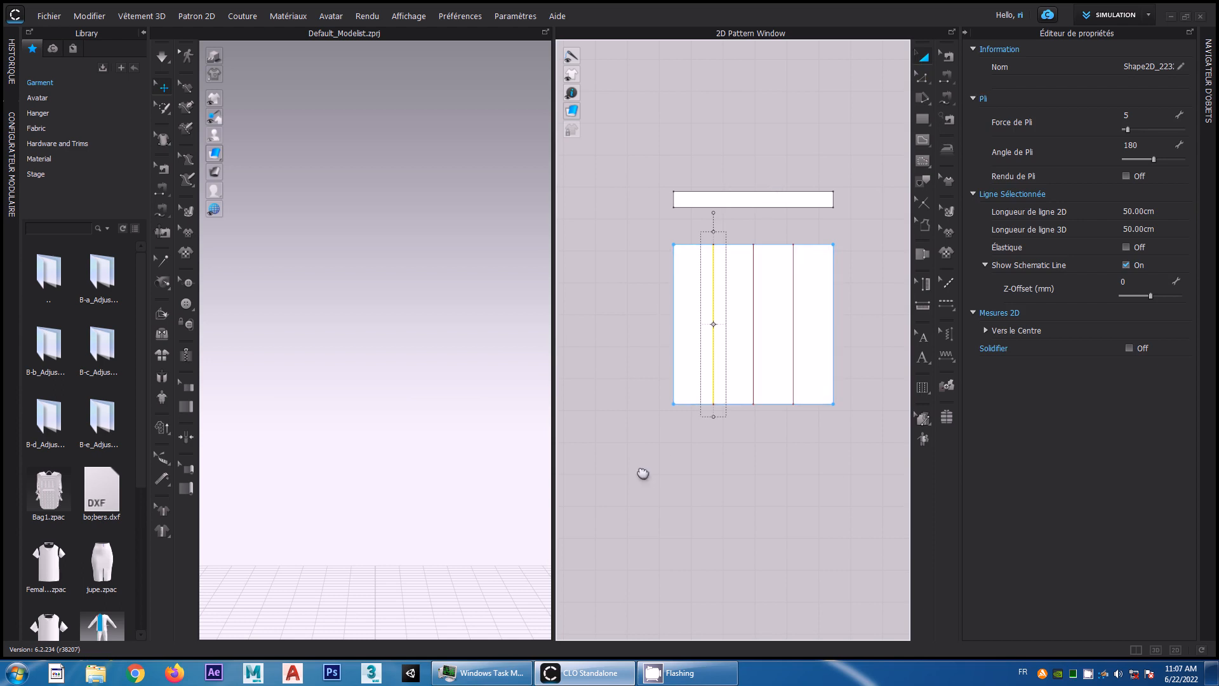
{"action": "middle_click_drag", "start_coordinate": [642, 474], "coordinate": [634, 484]}
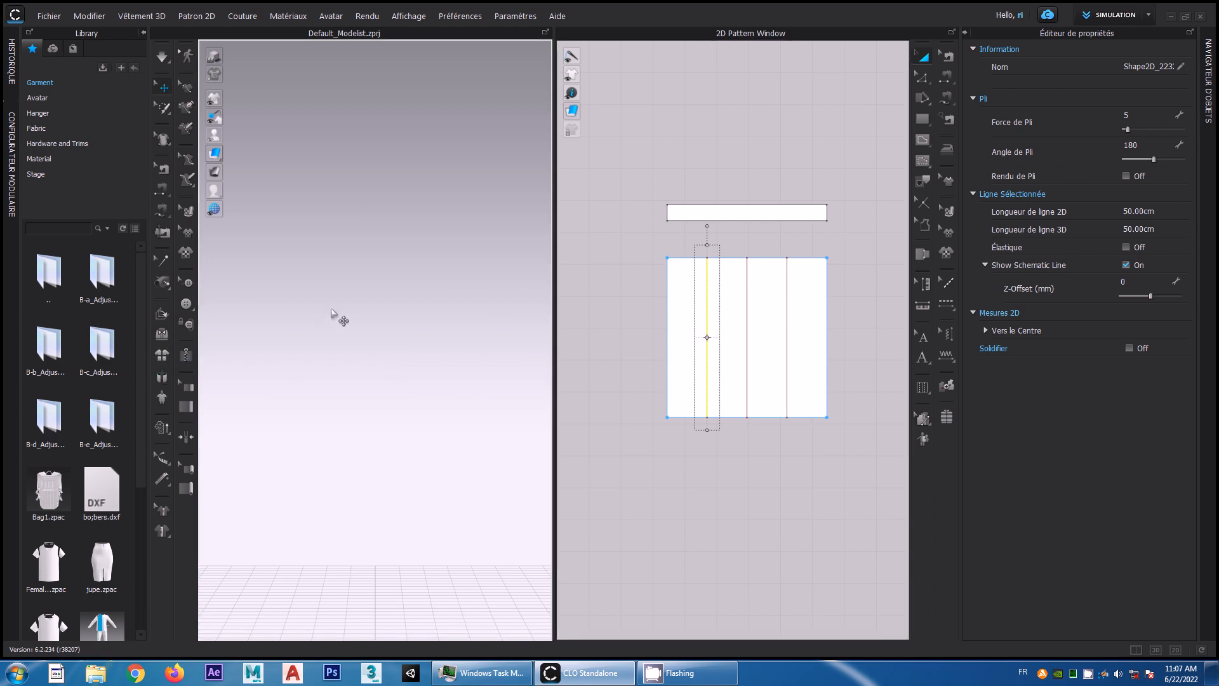
{"action": "scroll", "coordinate": [336, 317], "scroll_direction": "down", "scroll_amount": 2}
{"action": "scroll", "coordinate": [336, 317], "scroll_direction": "down", "scroll_amount": 5}
{"action": "middle_click_drag", "start_coordinate": [349, 226], "coordinate": [429, 425]}
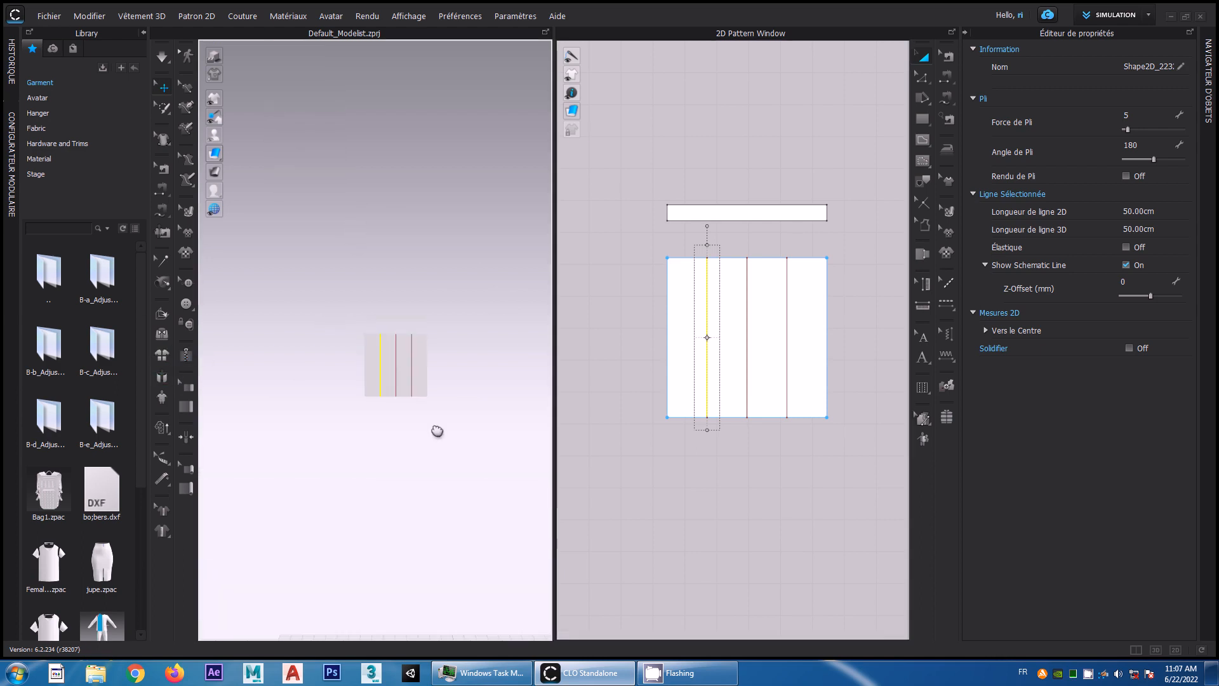
{"action": "scroll", "coordinate": [416, 392], "scroll_direction": "up", "scroll_amount": 5}
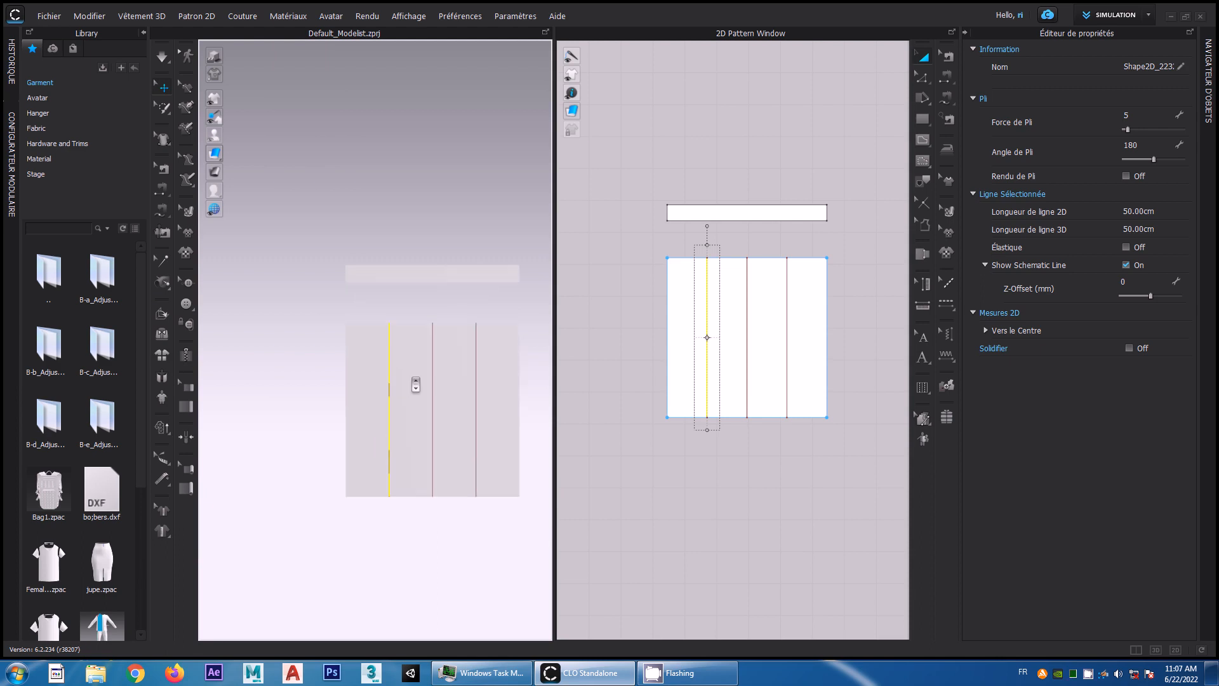
{"action": "middle_click_drag", "start_coordinate": [429, 301], "coordinate": [379, 307]}
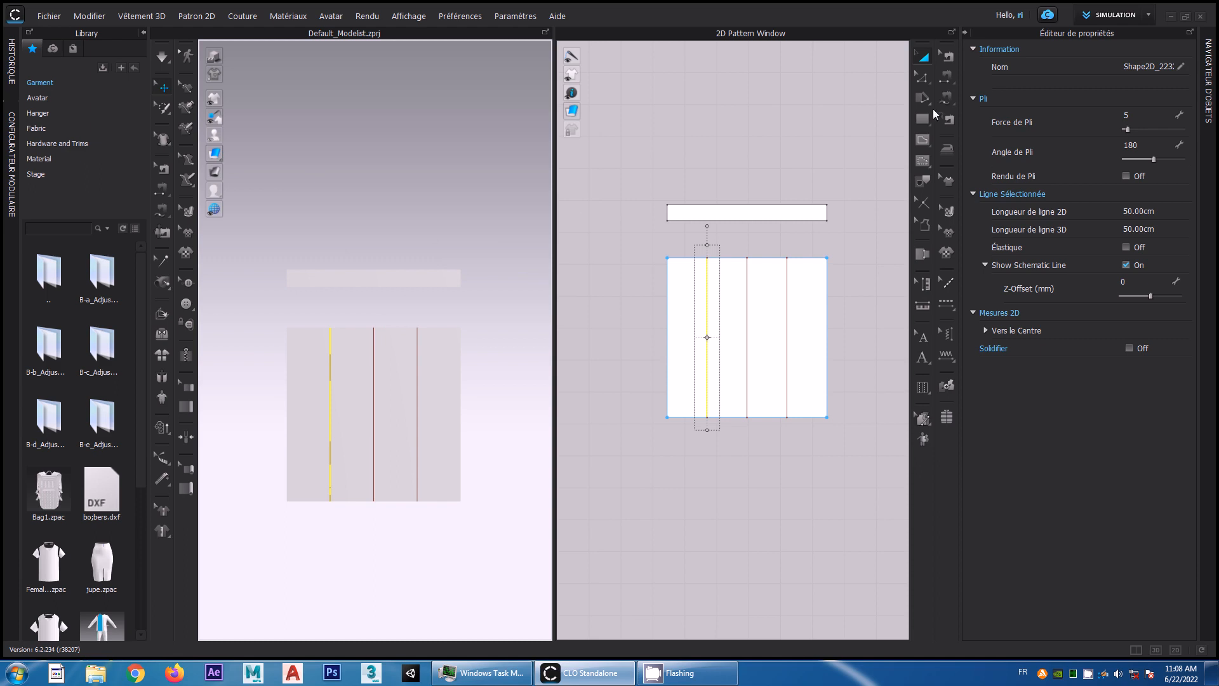
{"action": "left_click", "coordinate": [945, 80]}
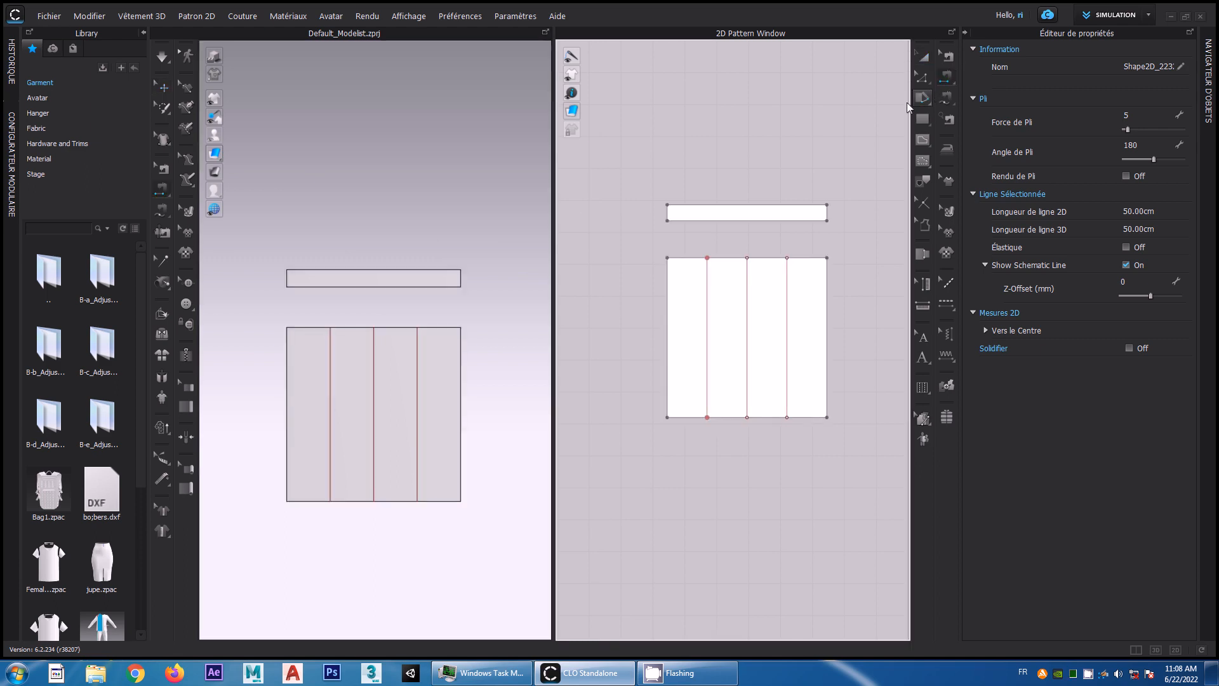
{"action": "left_click", "coordinate": [729, 221]}
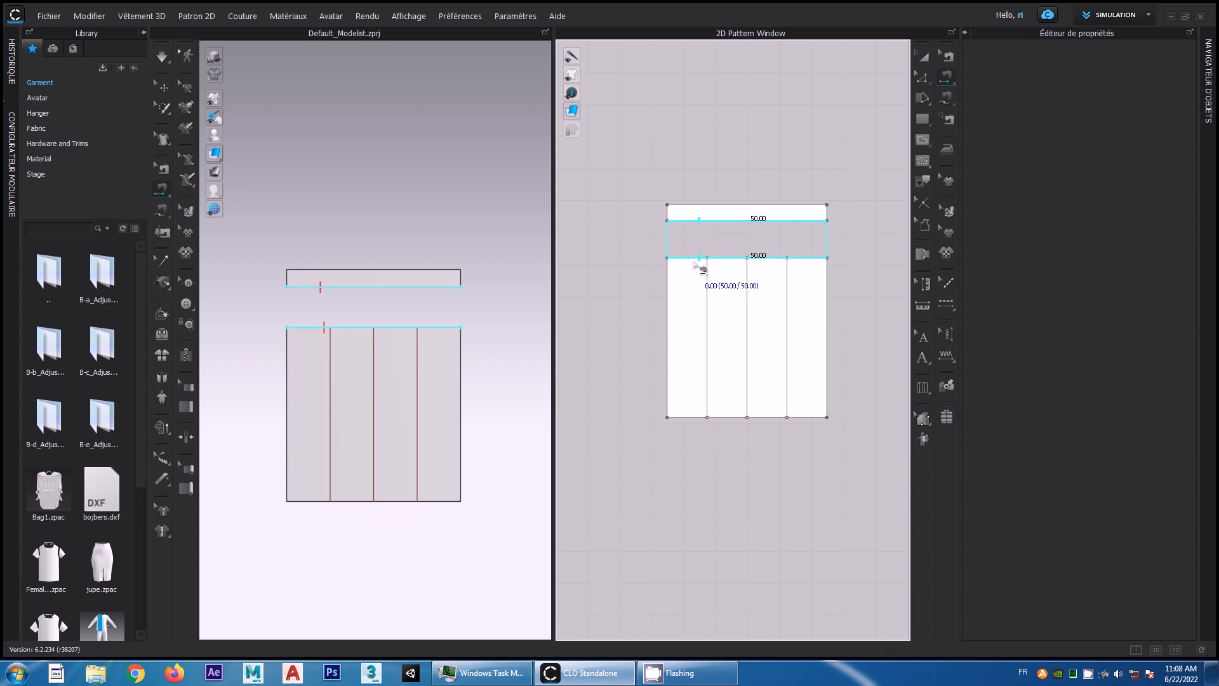
{"action": "left_click", "coordinate": [694, 259]}
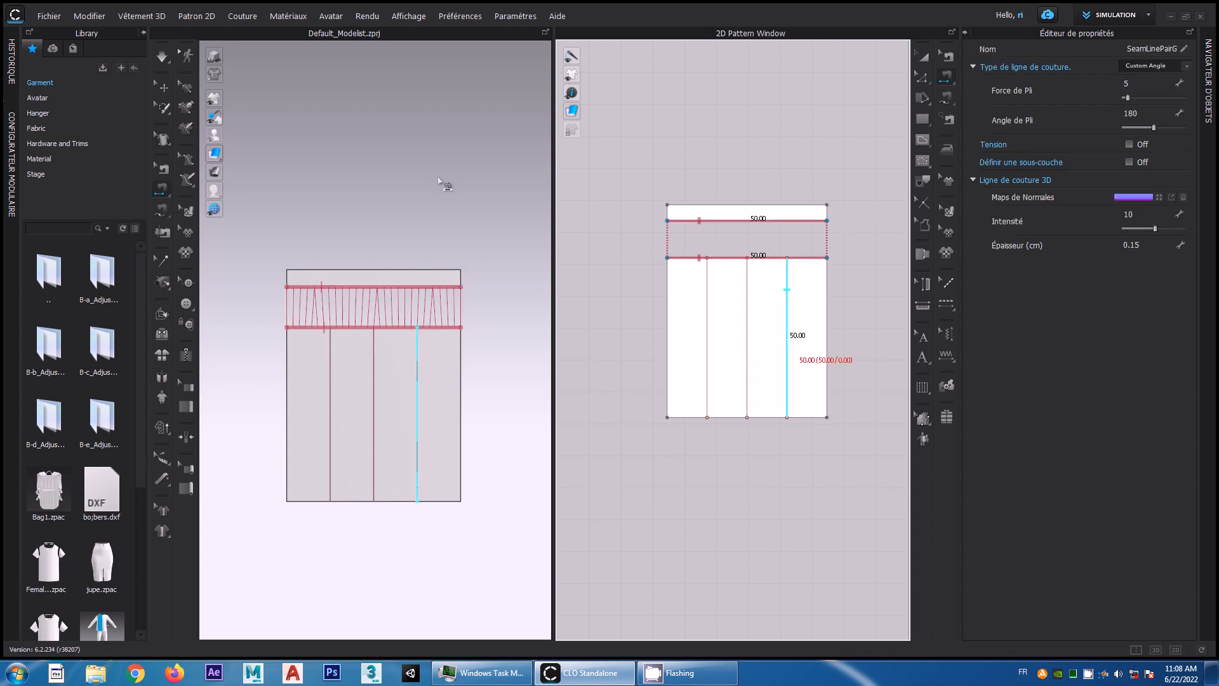
- Freeze the narrow strip in the 3D garment and run the simulation briefly to close the seam
{"action": "left_click", "coordinate": [163, 64]}
{"action": "left_click", "coordinate": [164, 87]}
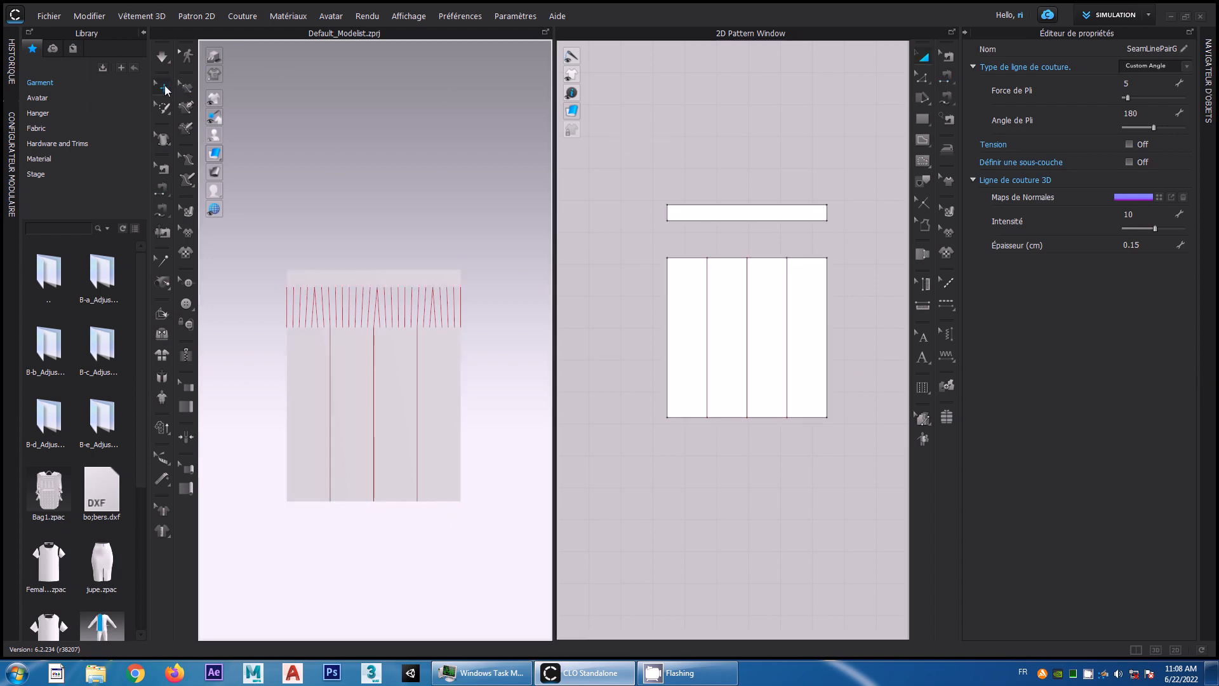
{"action": "left_click", "coordinate": [377, 277]}
{"action": "right_click", "coordinate": [374, 272]}
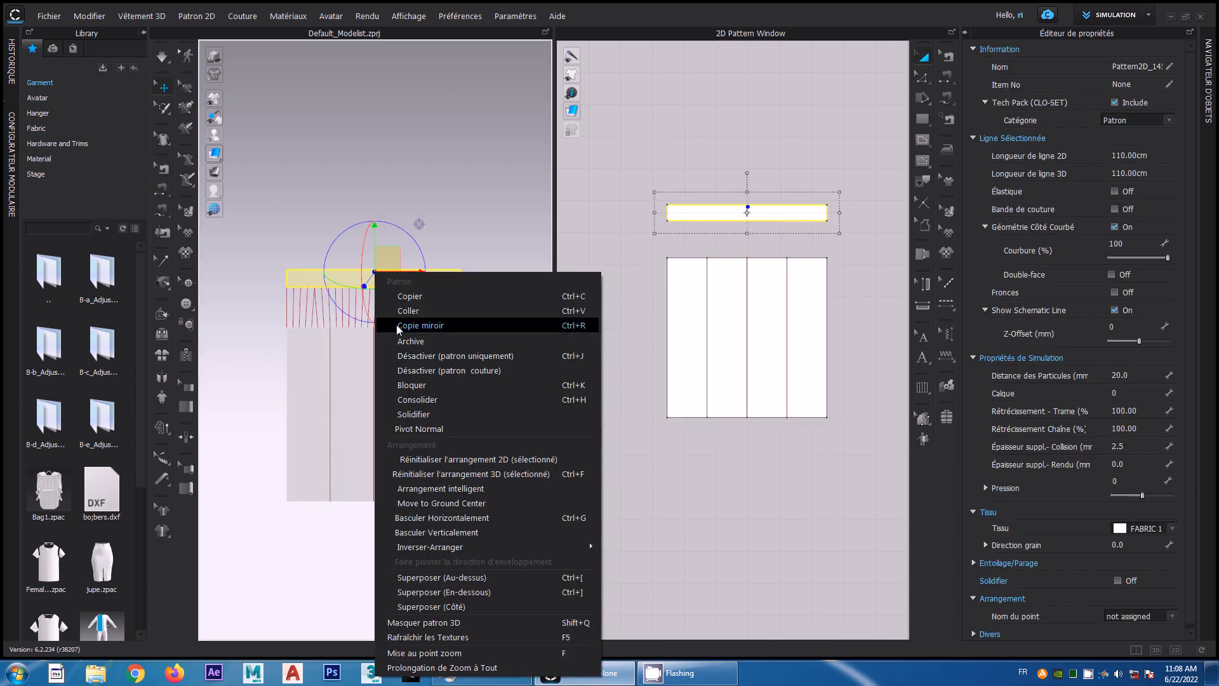
{"action": "left_click", "coordinate": [449, 386]}
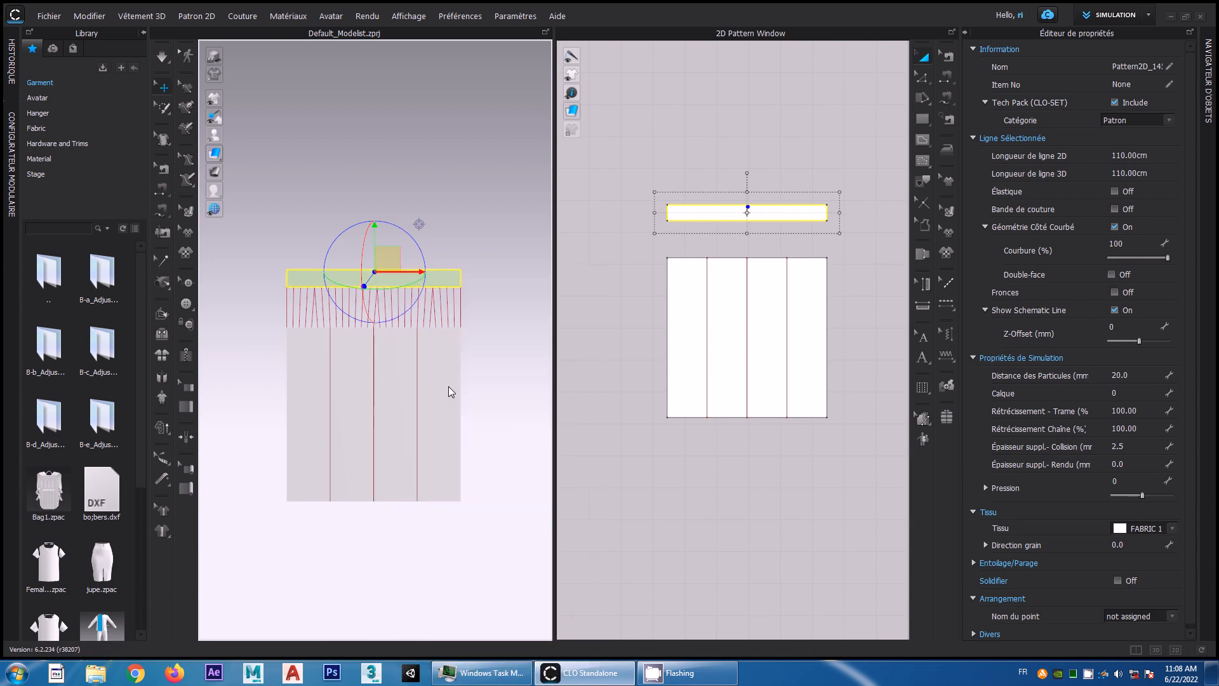
{"action": "left_click", "coordinate": [163, 61]}
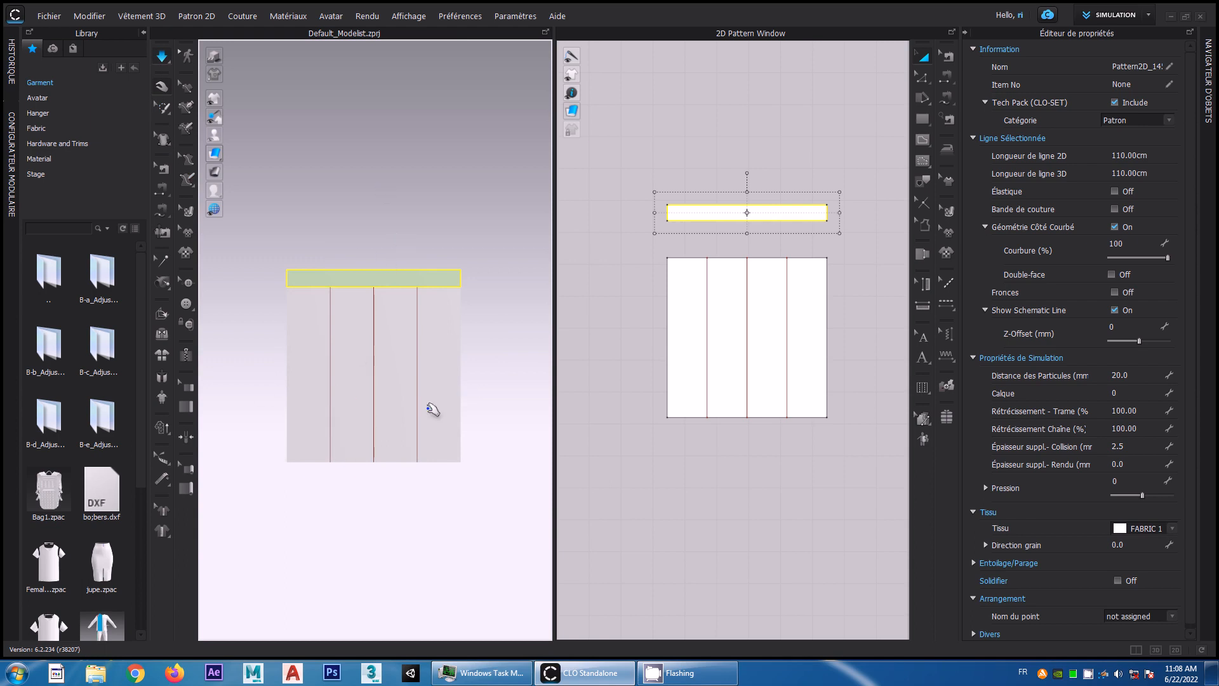
{"action": "left_click", "coordinate": [163, 59]}
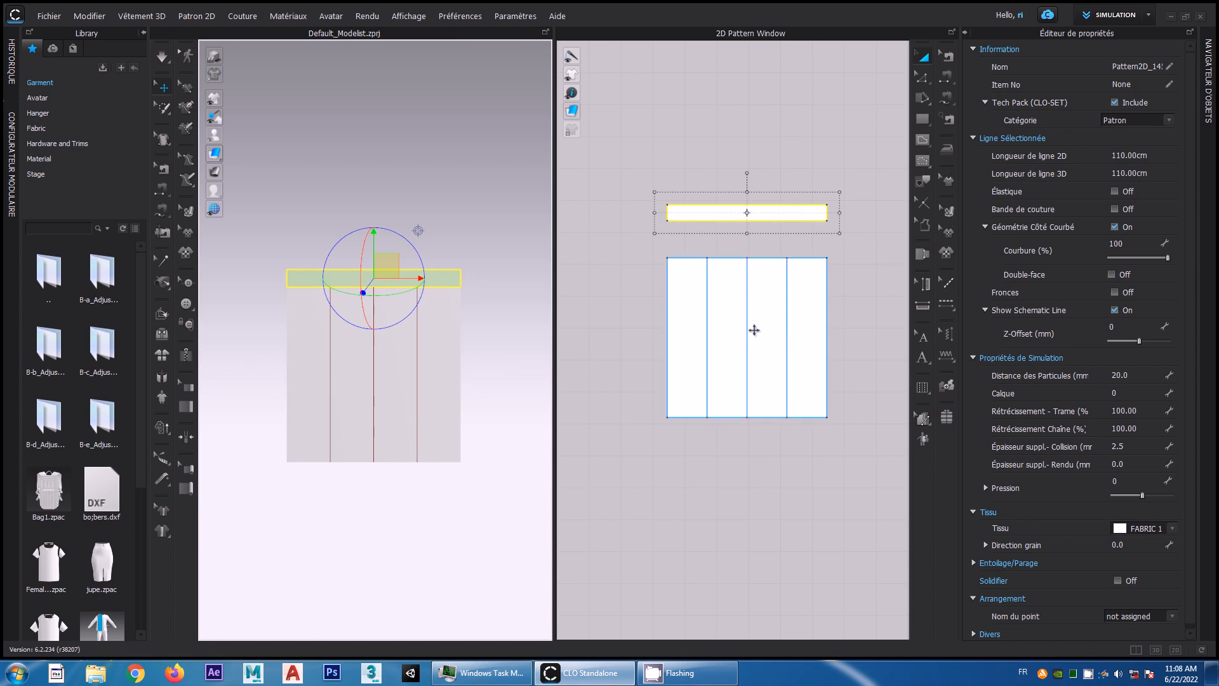
- Set the fold angle of the square's left internal line to 0 and run the simulation briefly to form the fold
{"action": "left_click", "coordinate": [709, 314]}
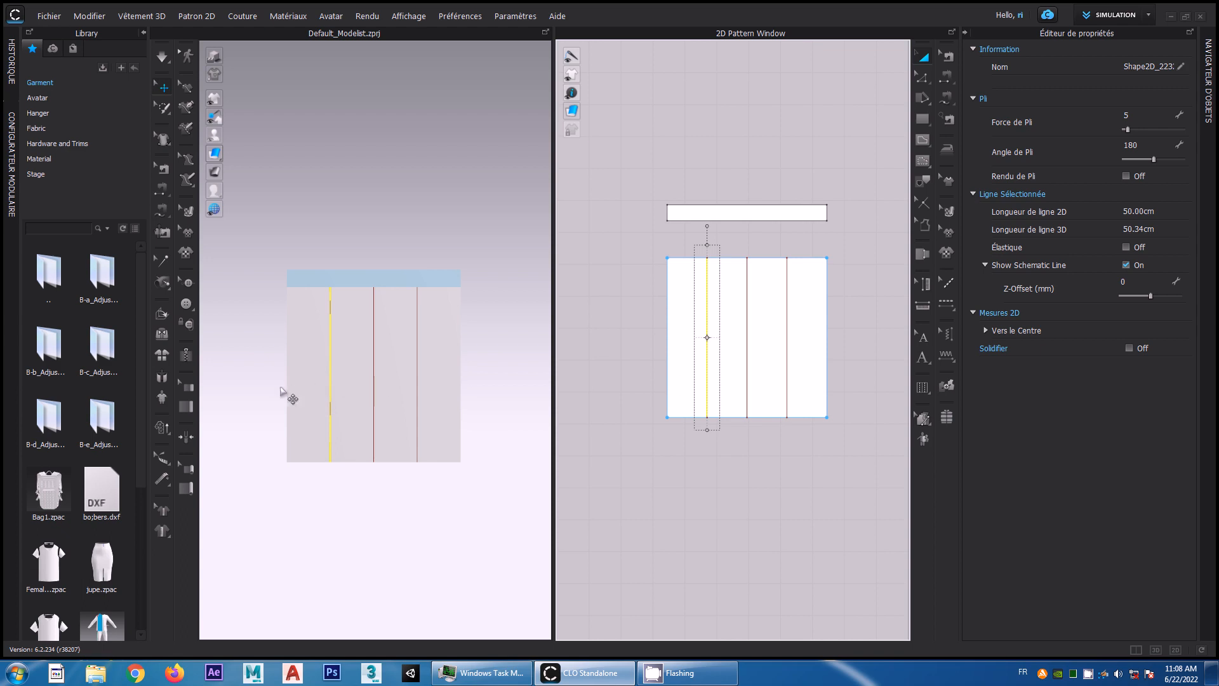
{"action": "left_click", "coordinate": [1156, 147]}
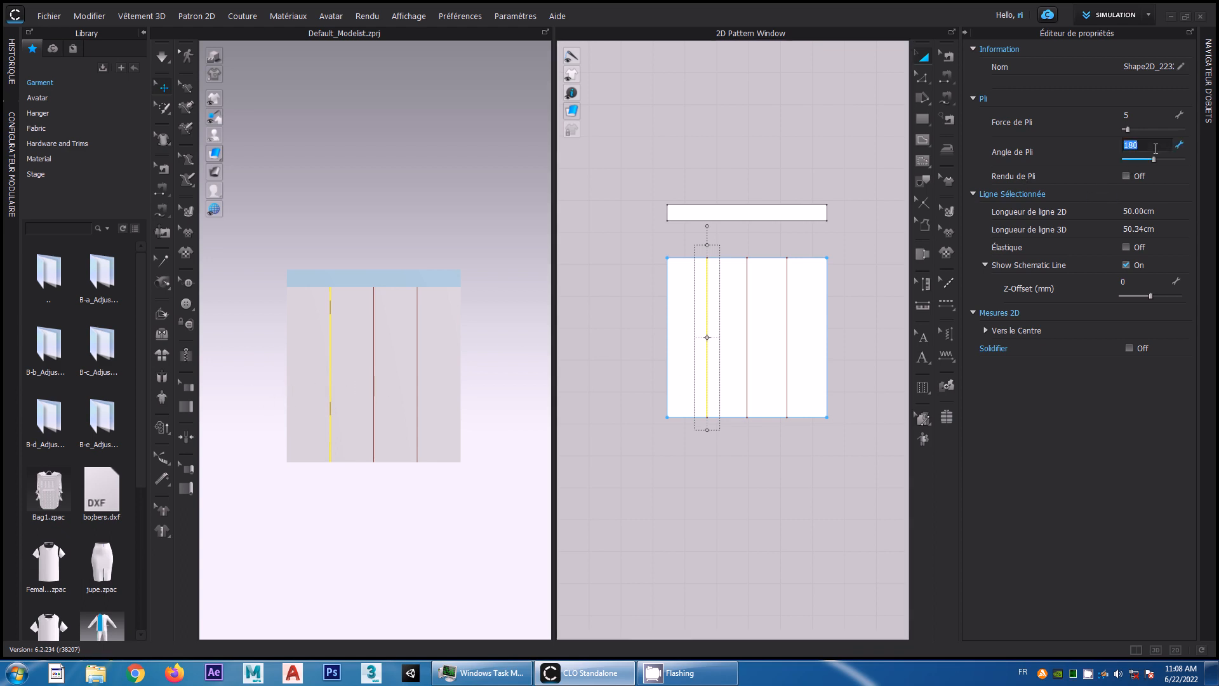
{"action": "key", "text": "Return"}
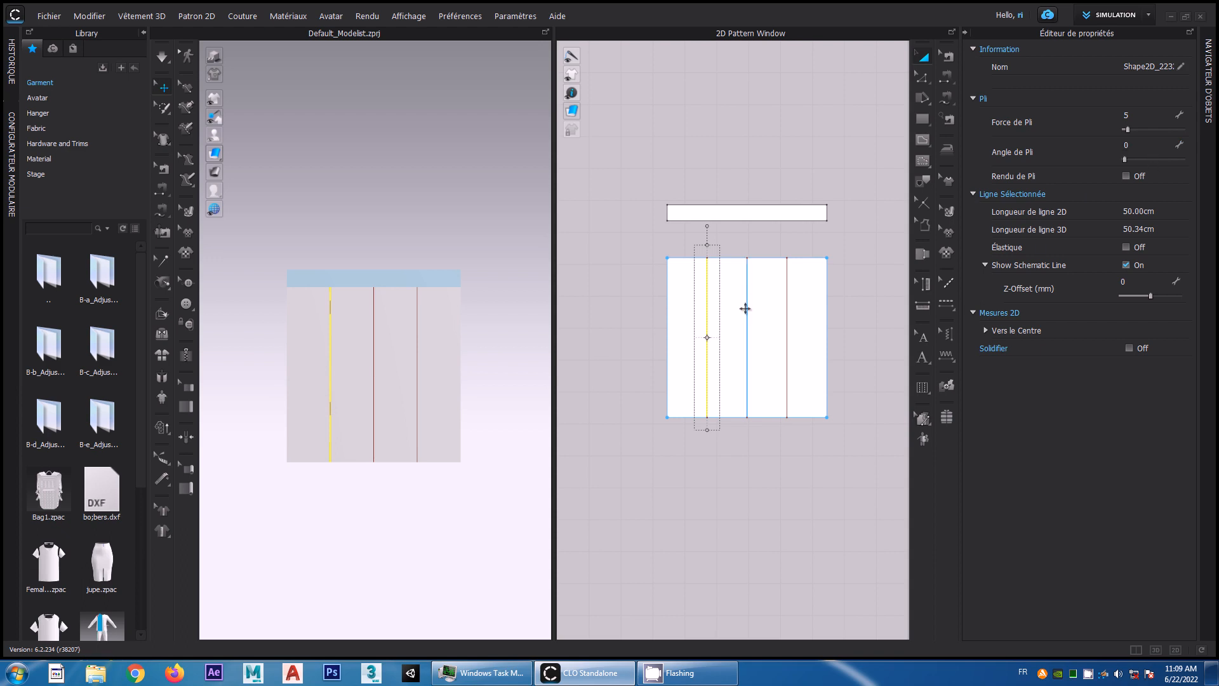
{"action": "left_click", "coordinate": [162, 56]}
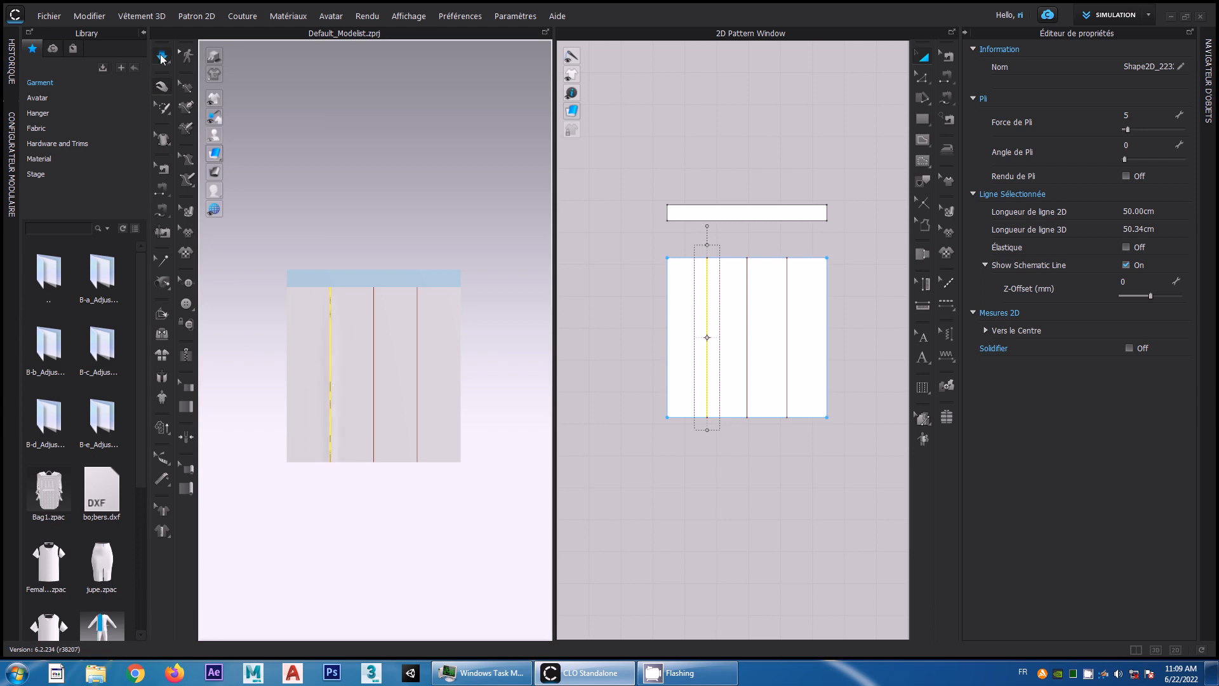
{"action": "right_click_drag", "start_coordinate": [322, 430], "coordinate": [360, 433]}
{"action": "scroll", "coordinate": [392, 445], "scroll_direction": "up", "scroll_amount": 5}
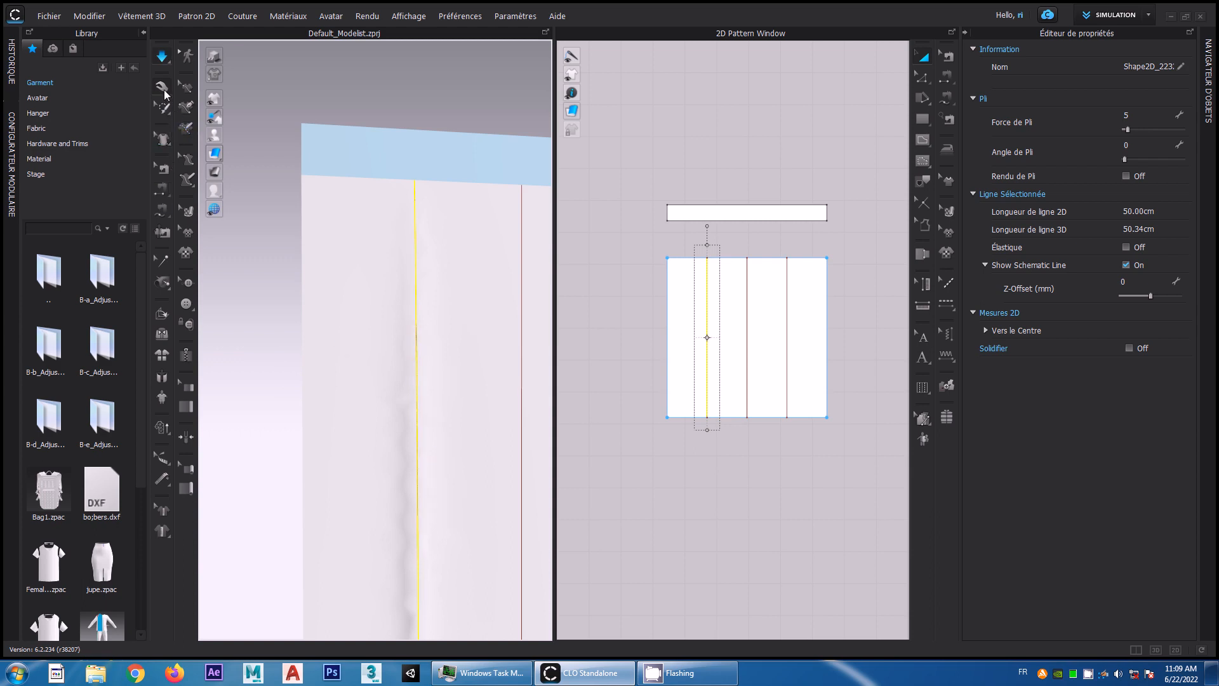
{"action": "left_click", "coordinate": [164, 60]}
- Set the middle internal line's fold angle to 360, then simulate briefly while pulling the fabric near the fold
{"action": "left_click", "coordinate": [747, 310]}
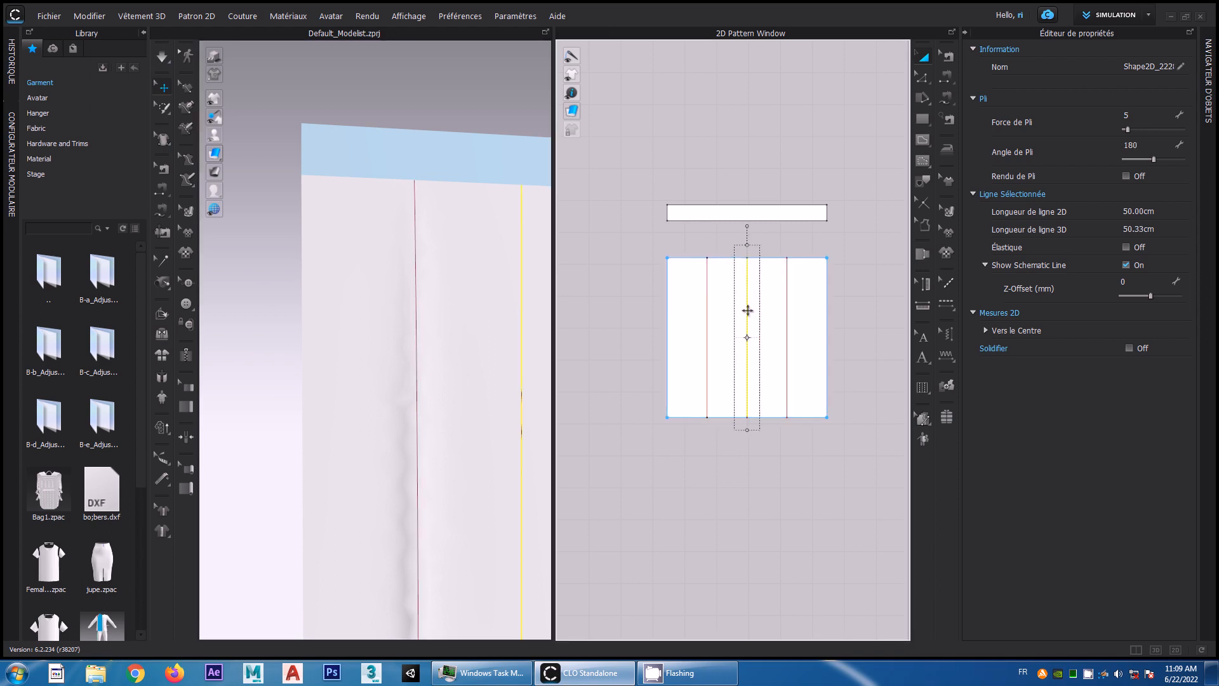
{"action": "left_click", "coordinate": [1145, 146]}
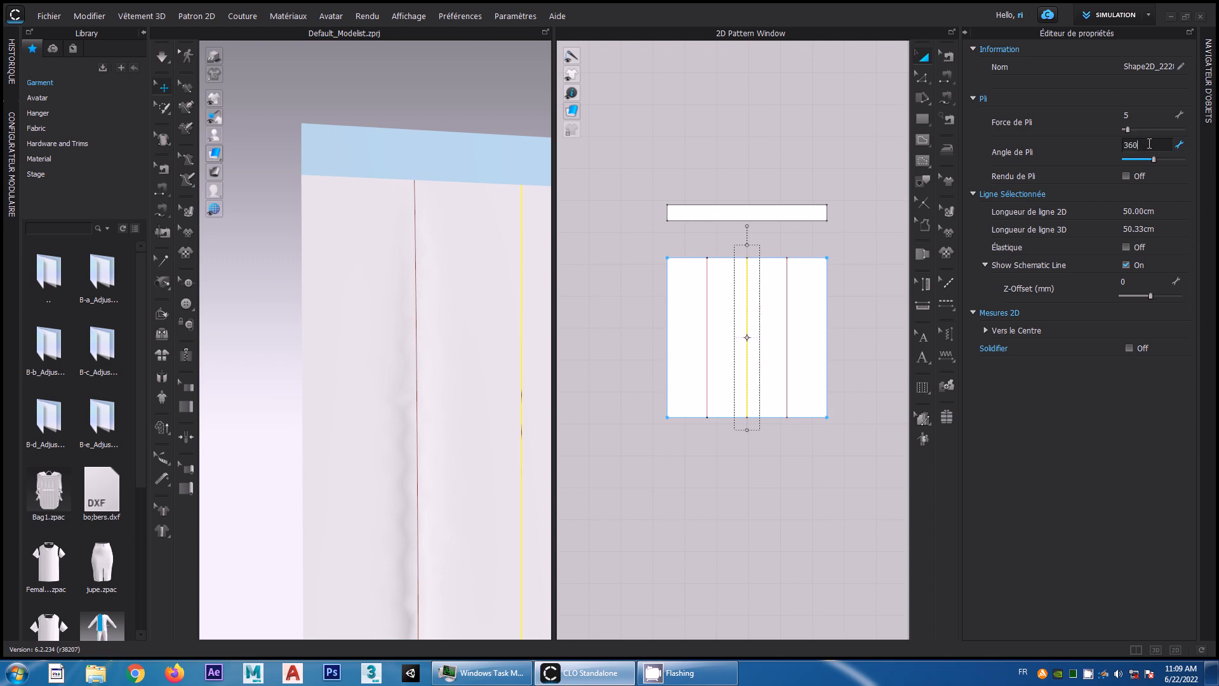
{"action": "type", "text": "360"}
{"action": "key", "text": "Return"}
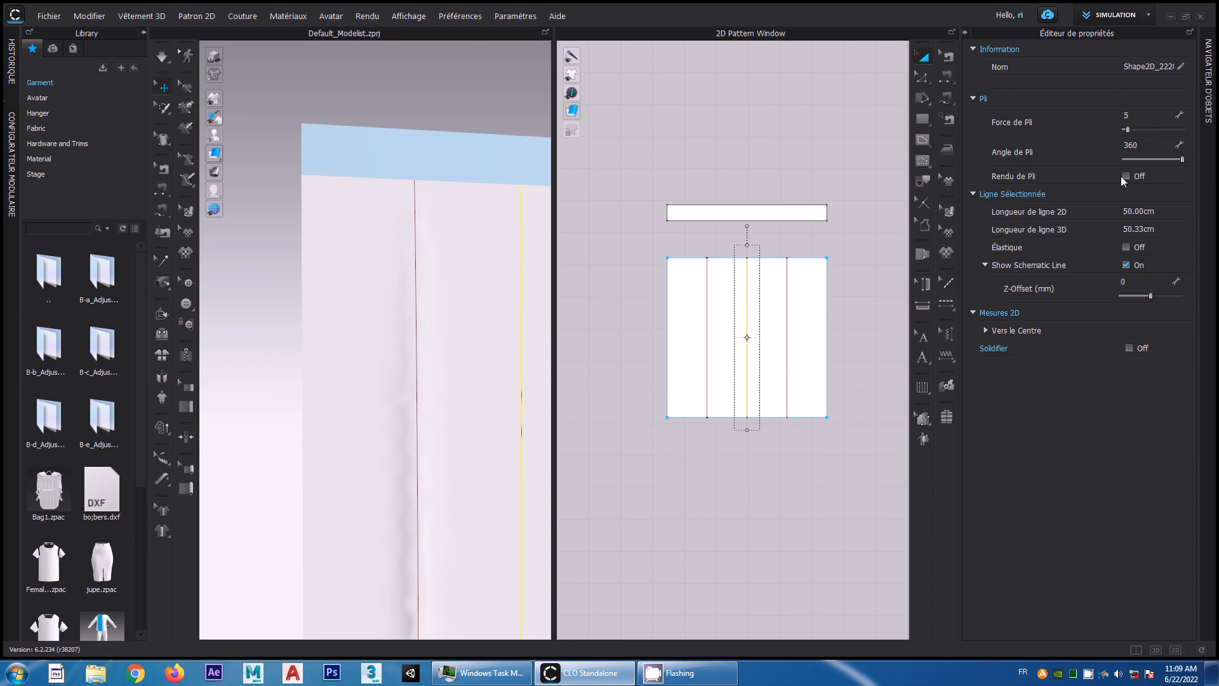
{"action": "left_click", "coordinate": [164, 57]}
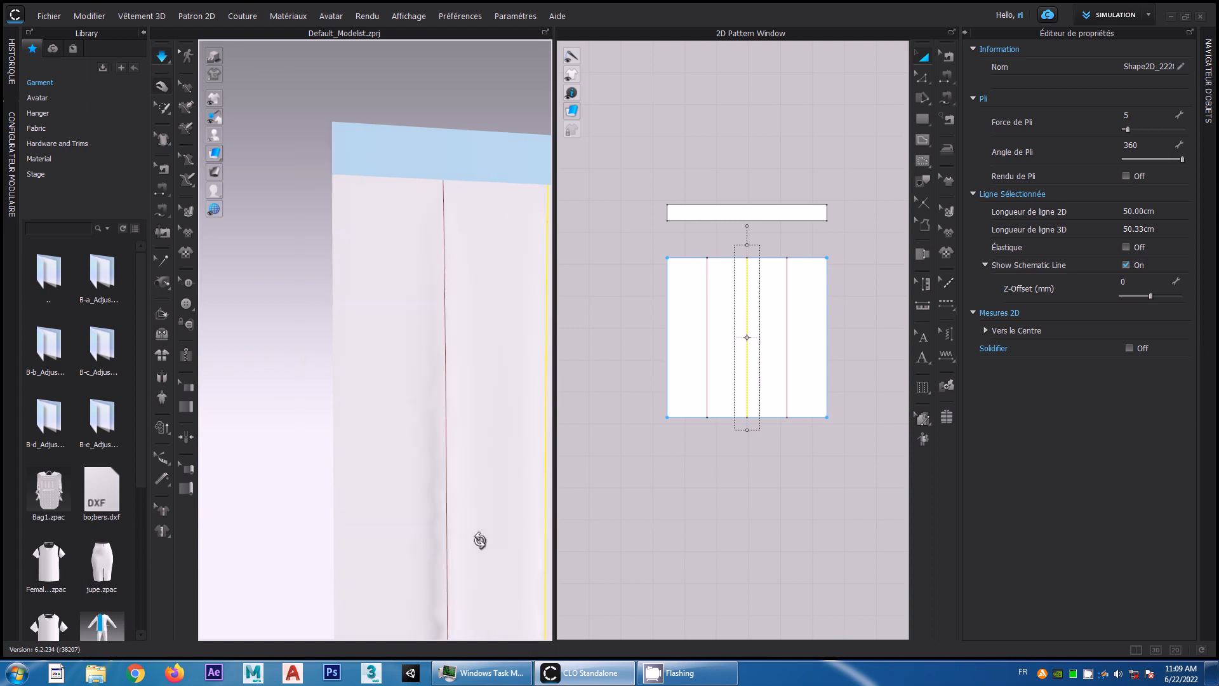
{"action": "left_click", "coordinate": [421, 551]}
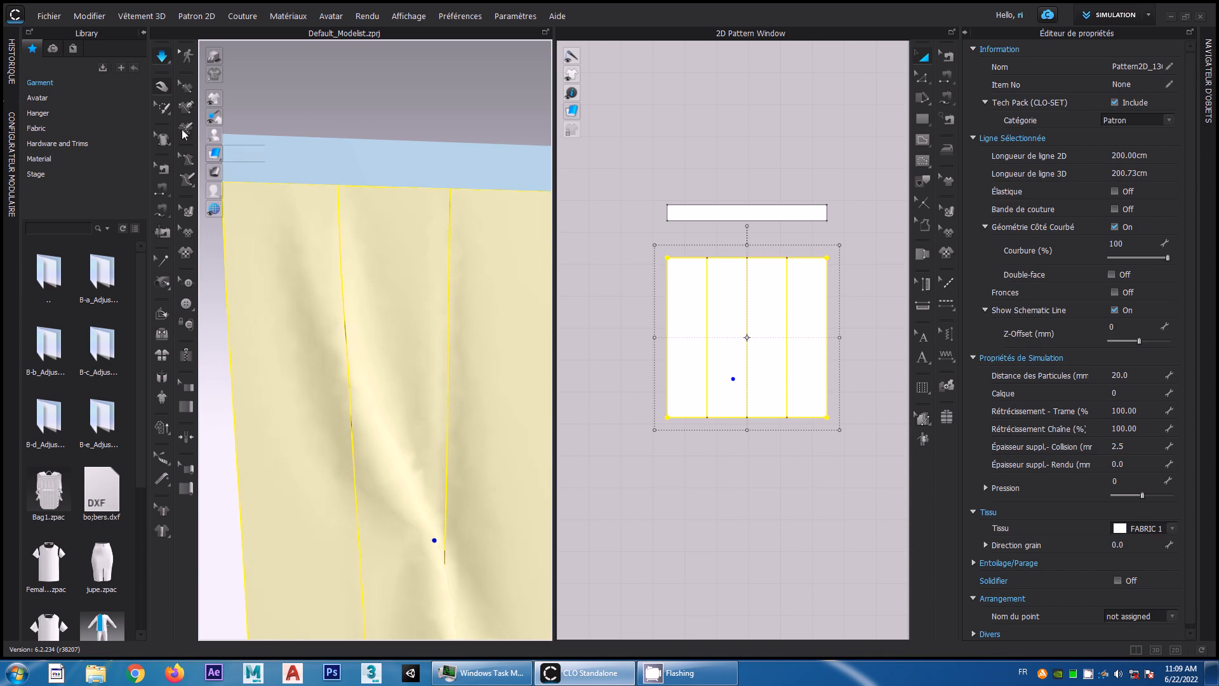
{"action": "left_click", "coordinate": [162, 57]}
- Set the fold angle of the square's right internal line to 0
{"action": "left_click", "coordinate": [862, 336]}
{"action": "left_click", "coordinate": [785, 304]}
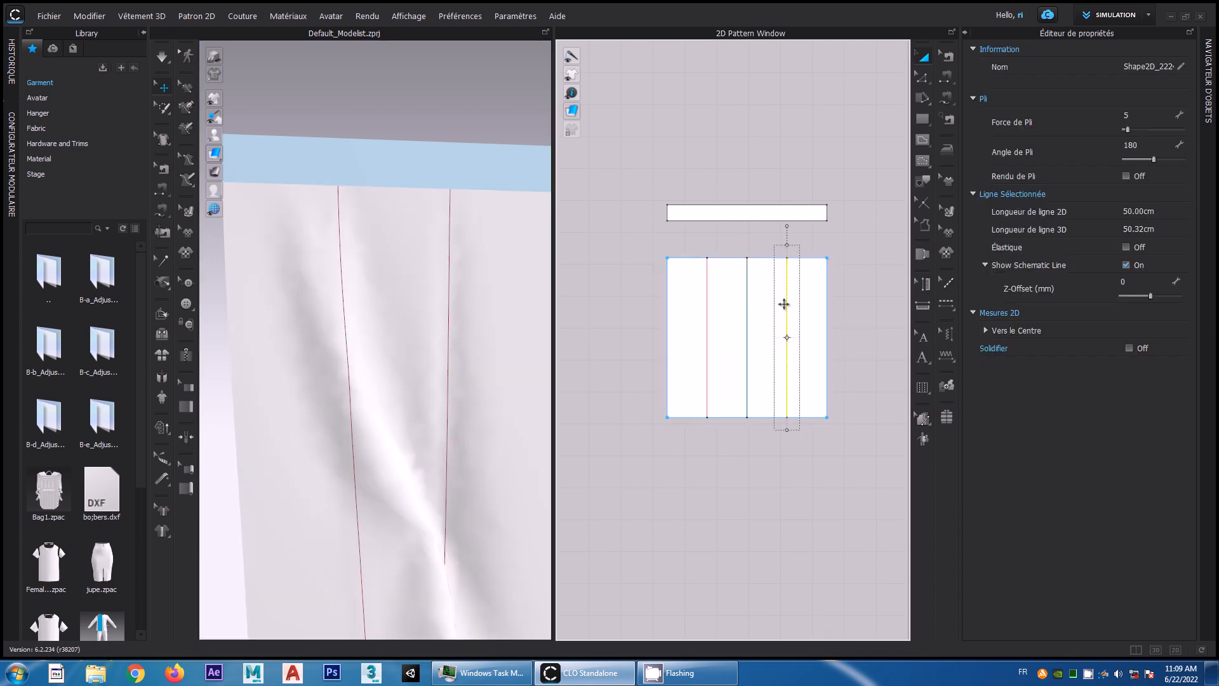
{"action": "left_click", "coordinate": [1141, 144]}
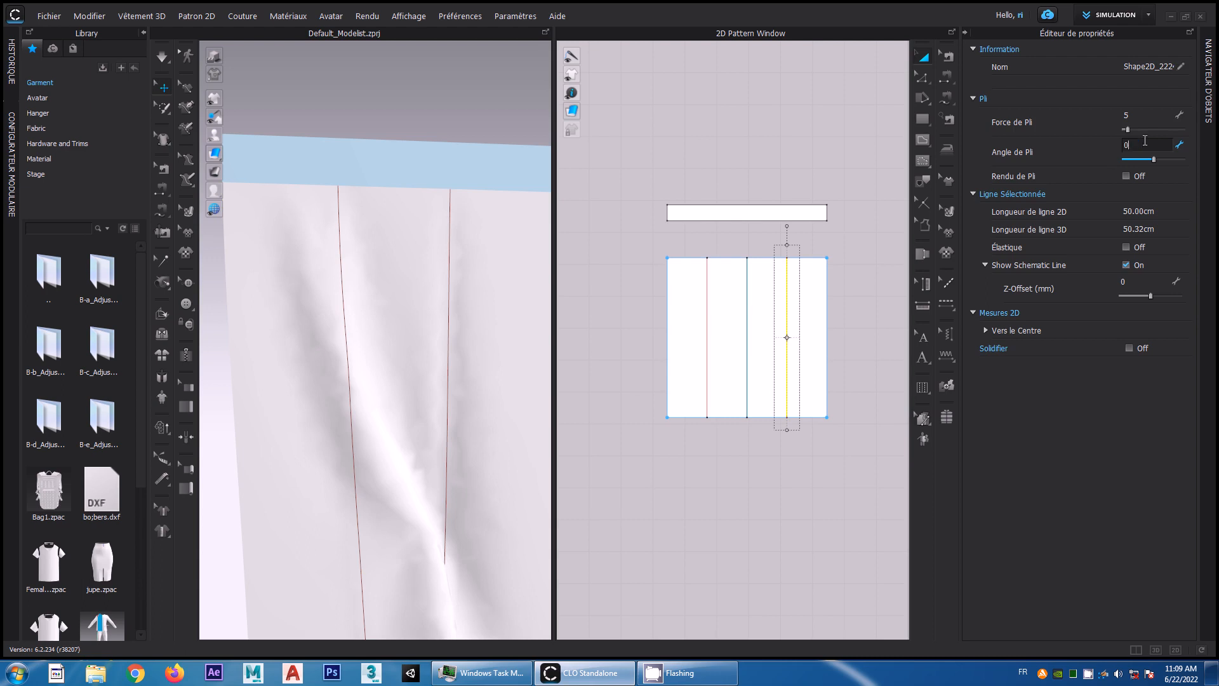
{"action": "key", "text": "Return"}
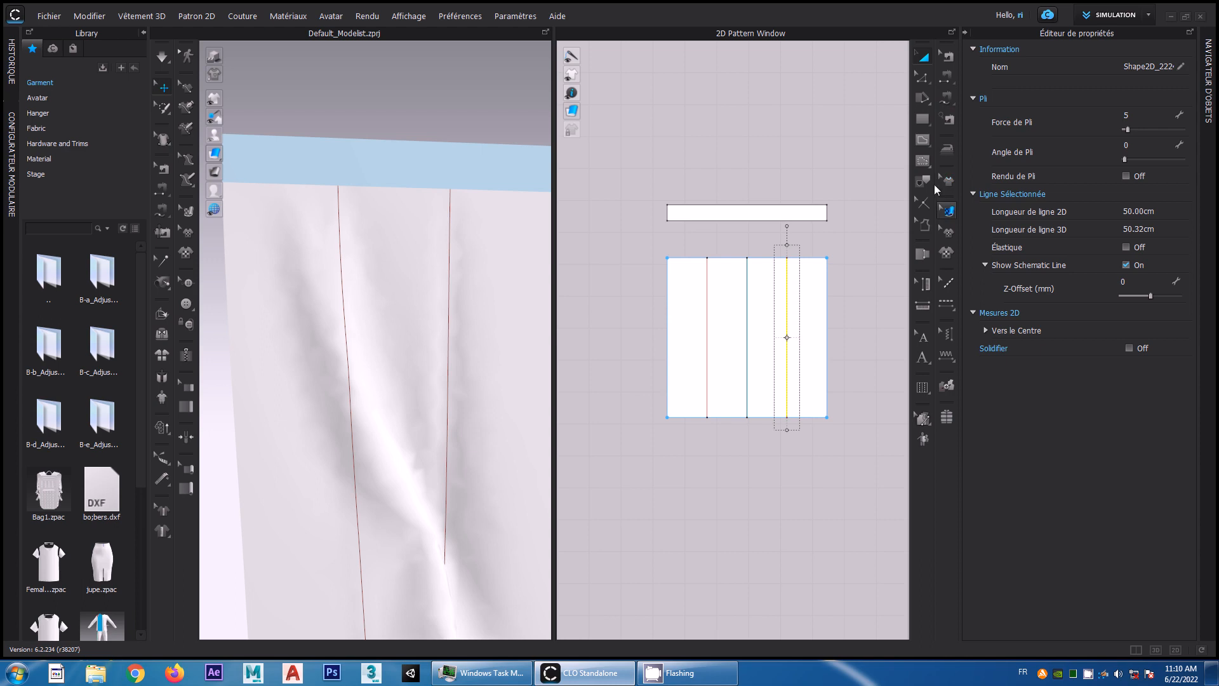
- Delete the seam between the narrow strip and the upper edge of the square
{"action": "left_click", "coordinate": [945, 62]}
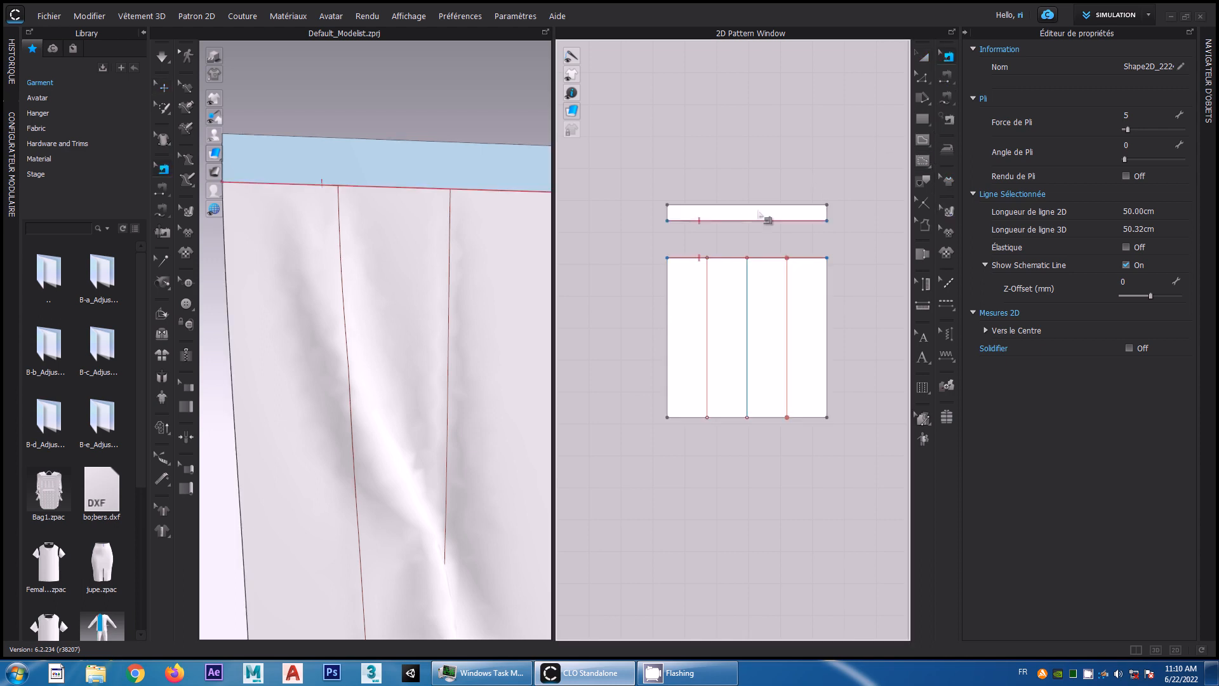
{"action": "left_click", "coordinate": [742, 227]}
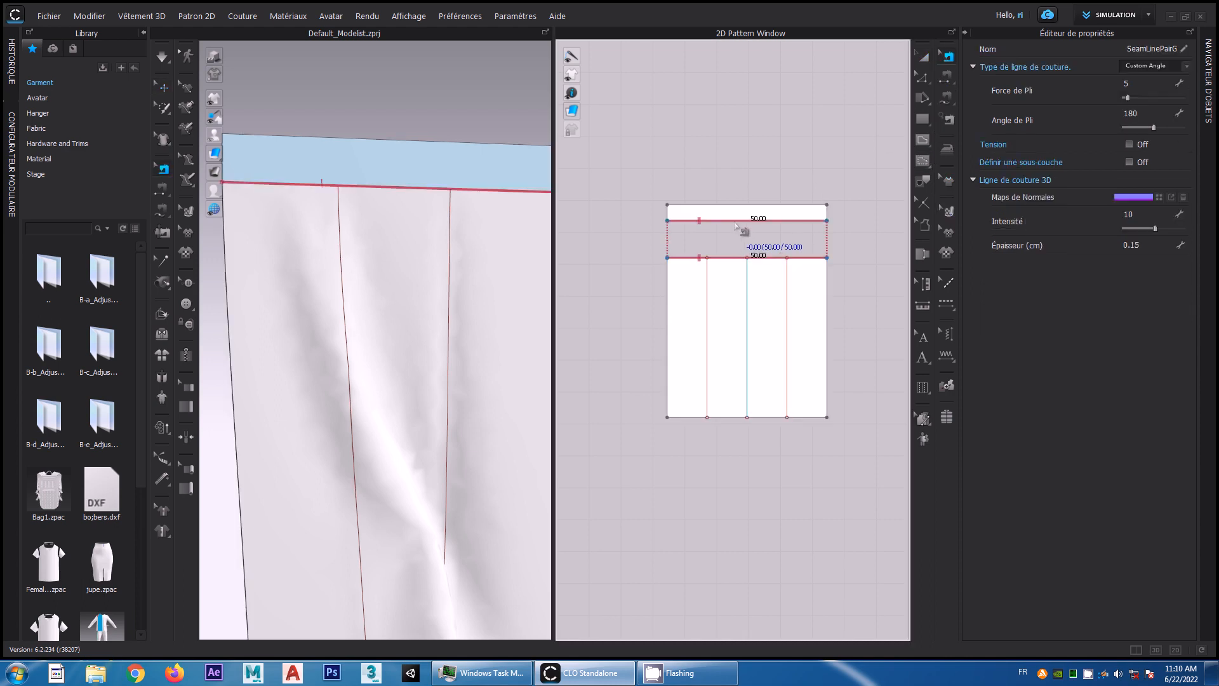
{"action": "right_click", "coordinate": [735, 223]}
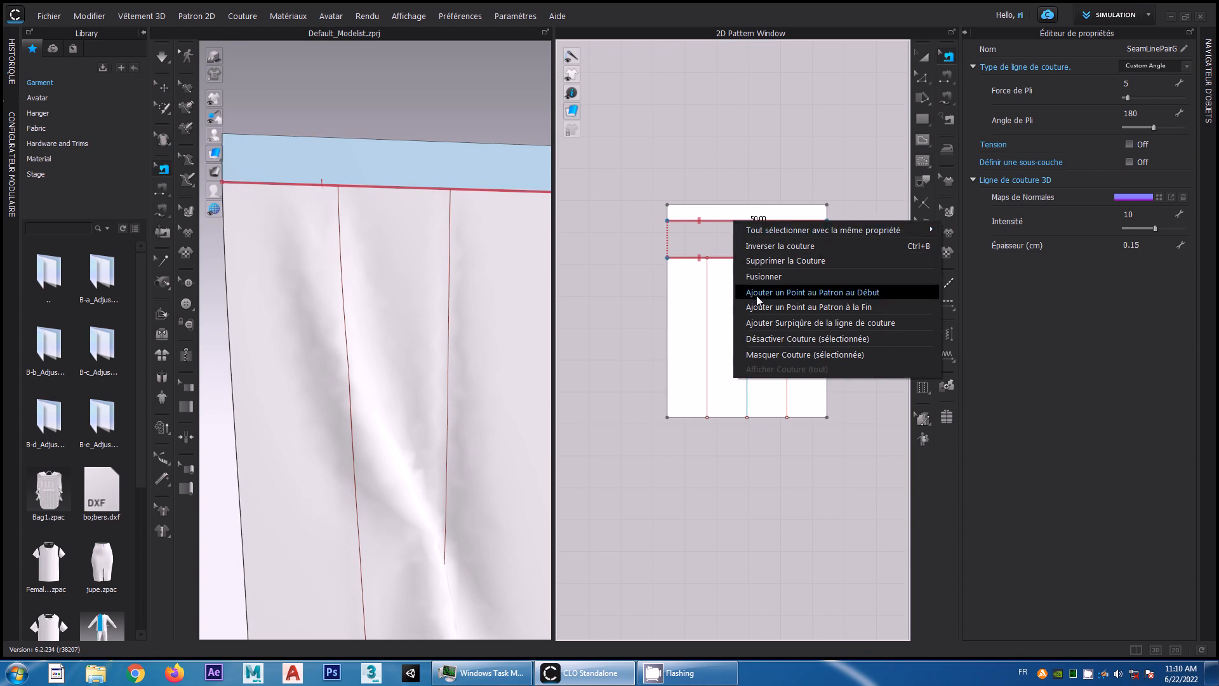
{"action": "left_click", "coordinate": [795, 257]}
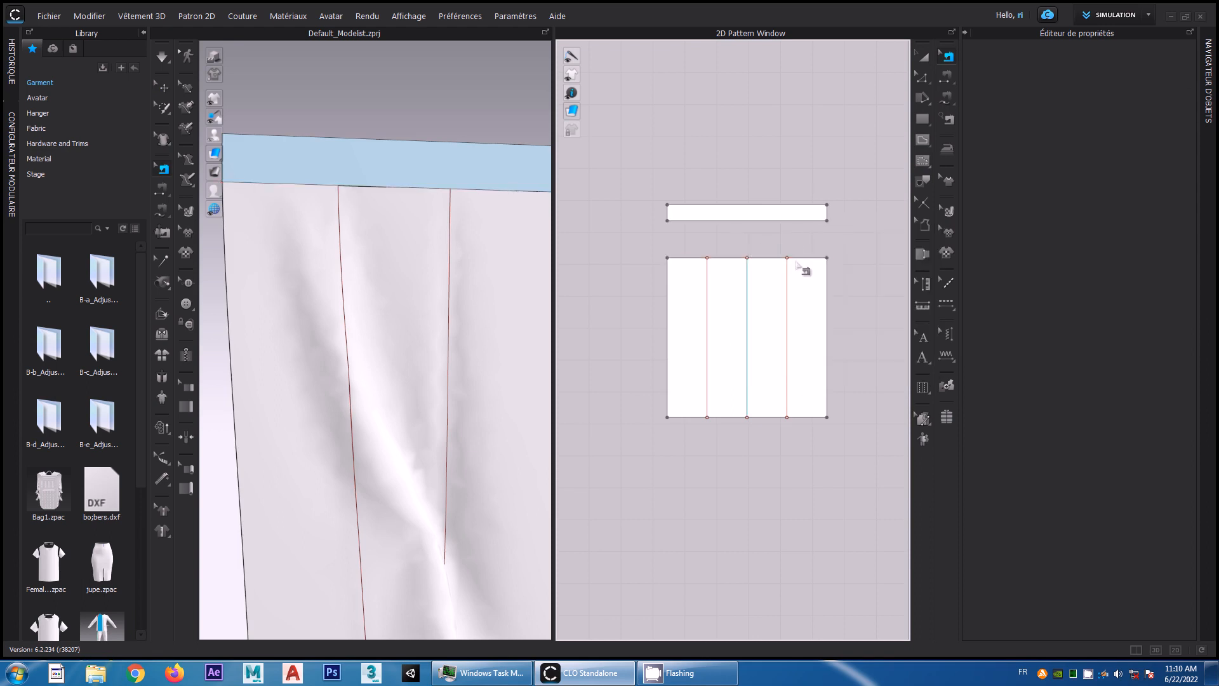
- Apply flat pleat folding across the square's three internal lines, with 2 internal lines per pleat and fold angles of 0 and 360
{"action": "left_click", "coordinate": [923, 388]}
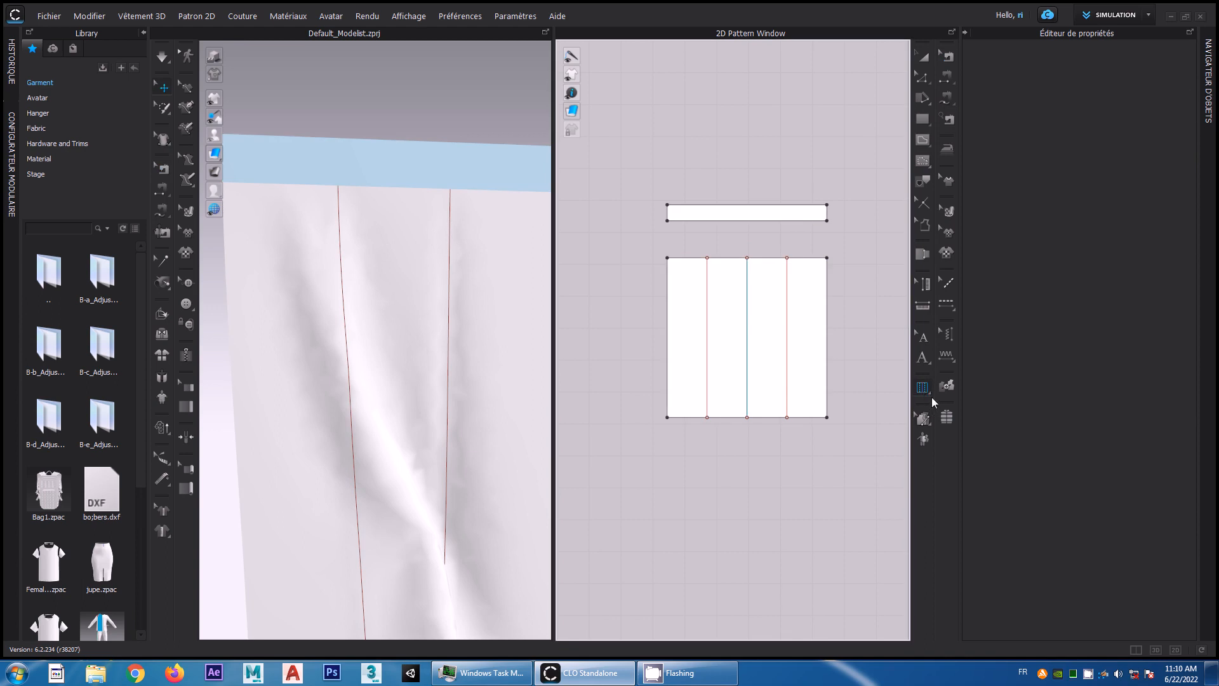
{"action": "left_click", "coordinate": [927, 394]}
{"action": "left_click", "coordinate": [955, 403]}
{"action": "left_click", "coordinate": [807, 346]}
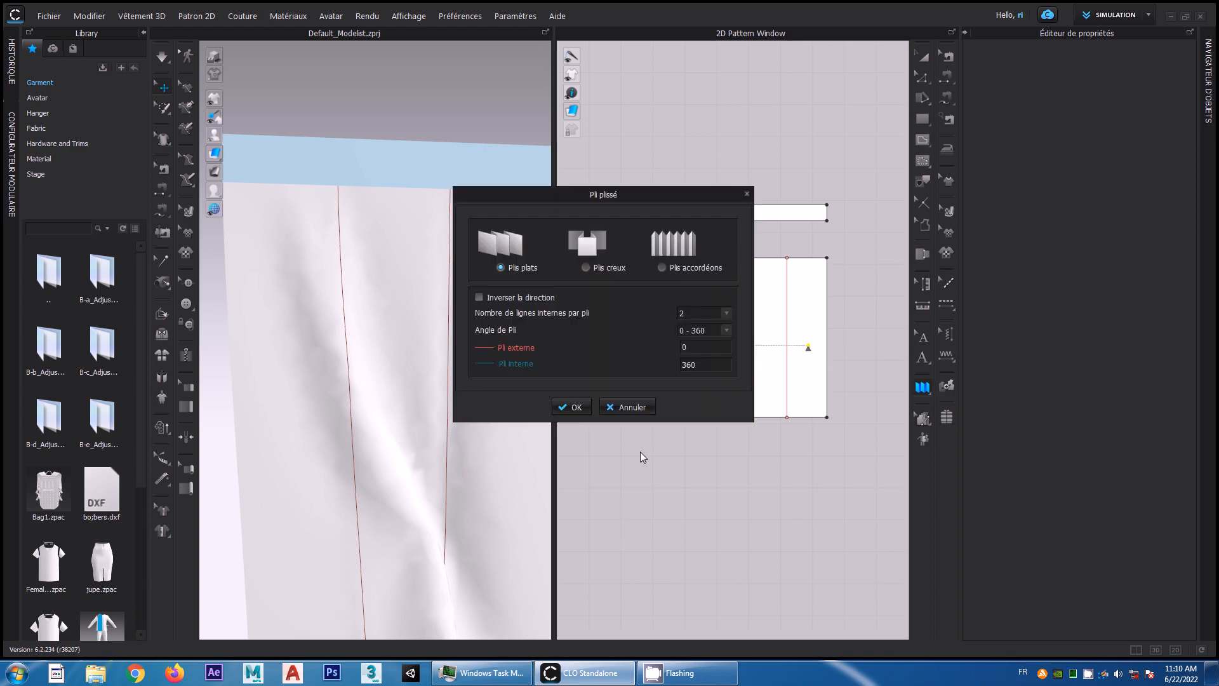
{"action": "left_click", "coordinate": [571, 407]}
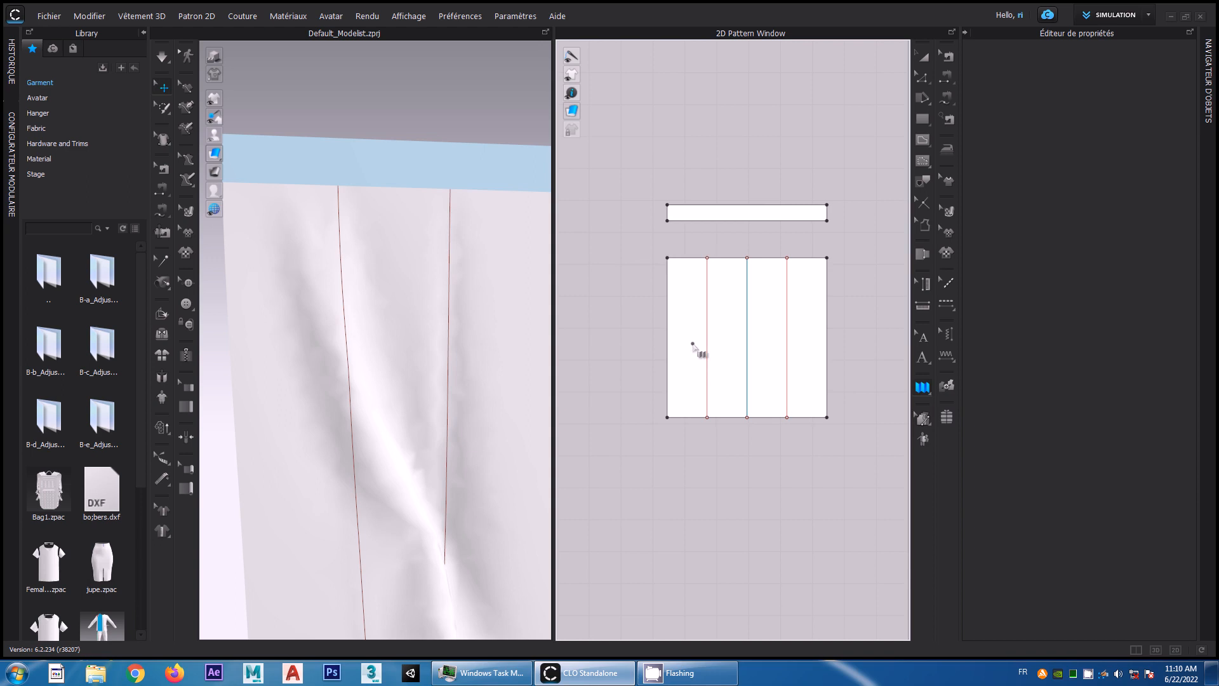
{"action": "left_click", "coordinate": [816, 344]}
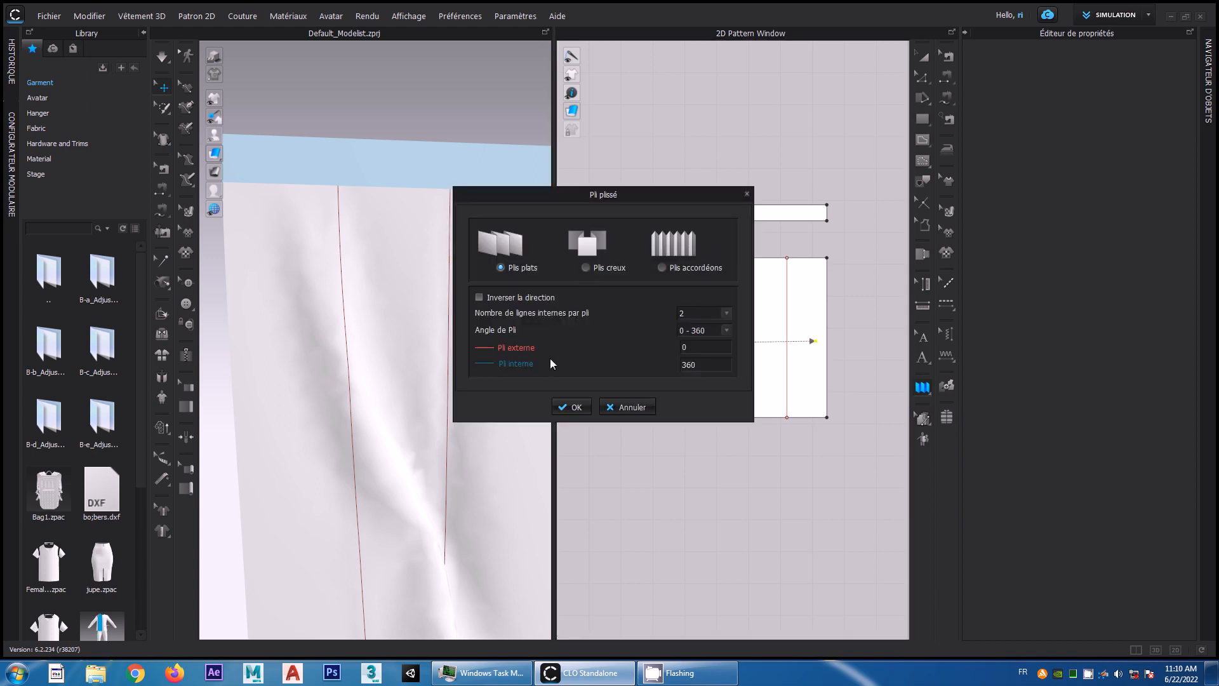
{"action": "left_click", "coordinate": [580, 406]}
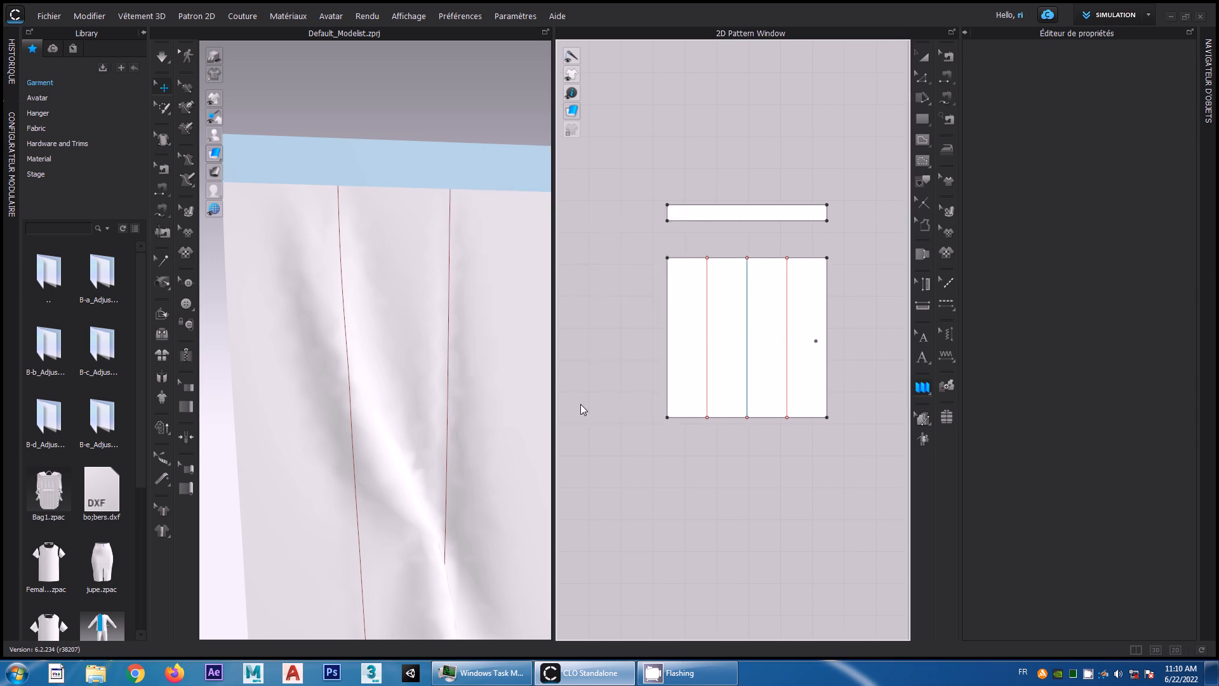
{"action": "left_click", "coordinate": [931, 393]}
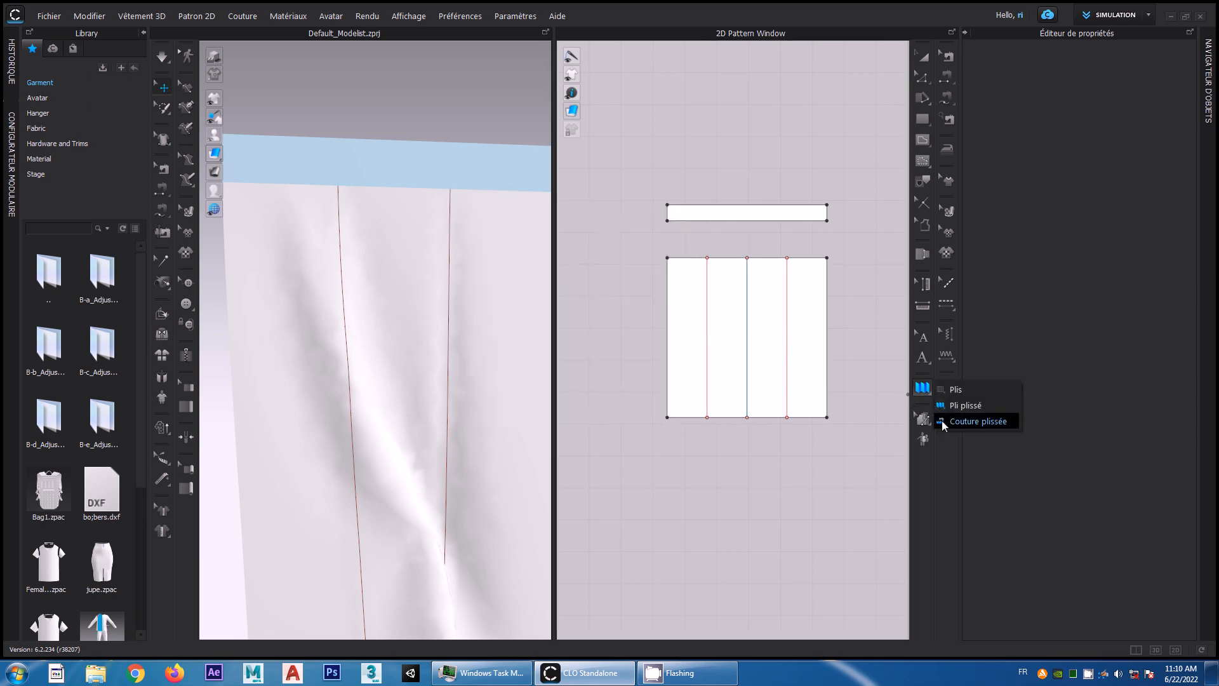
{"action": "left_click", "coordinate": [969, 423]}
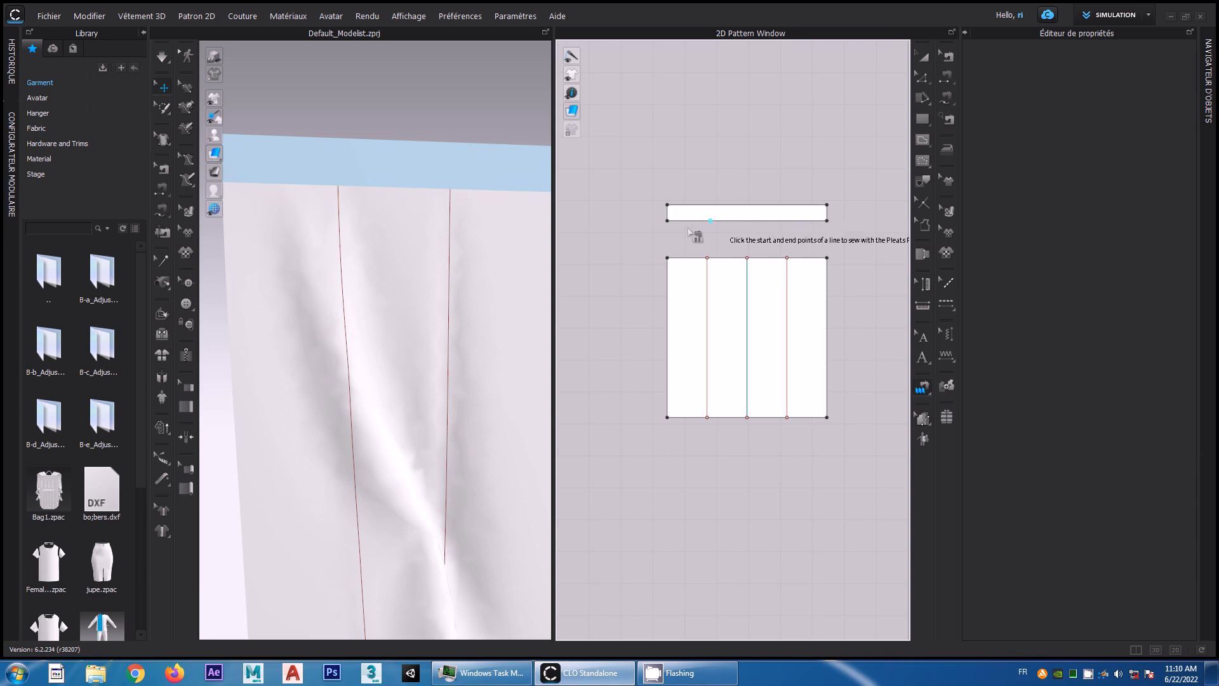
{"action": "left_click", "coordinate": [667, 222]}
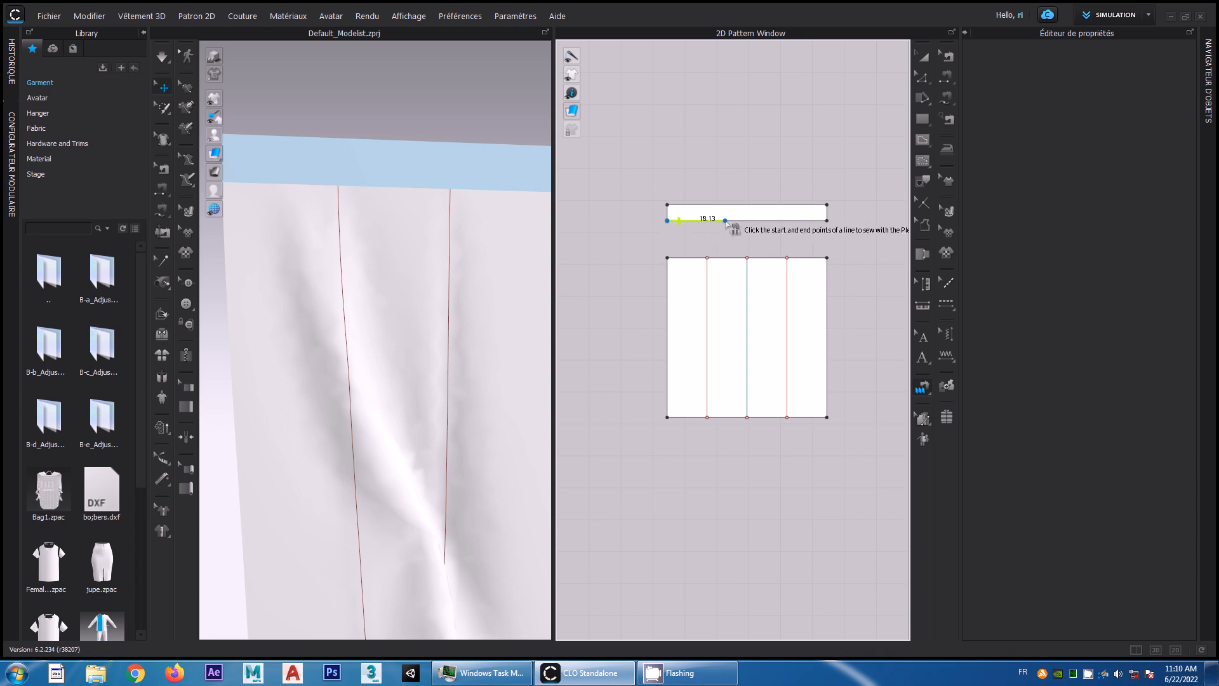
{"action": "left_click", "coordinate": [828, 222]}
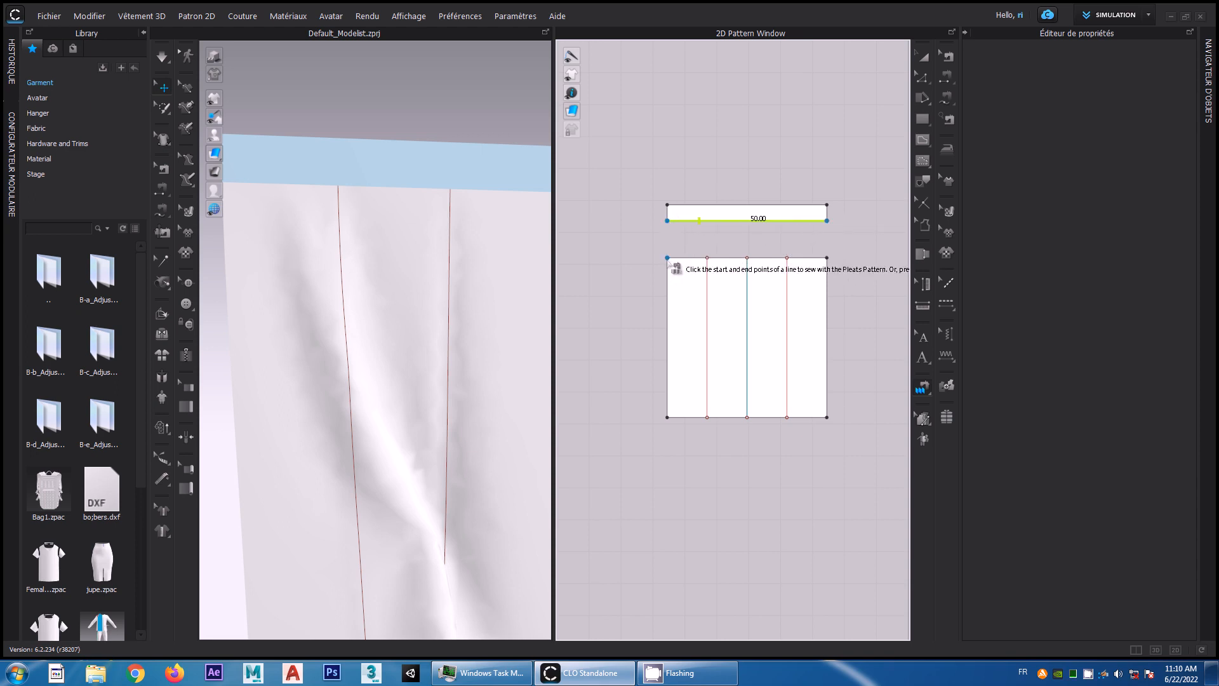
{"action": "left_click", "coordinate": [667, 259]}
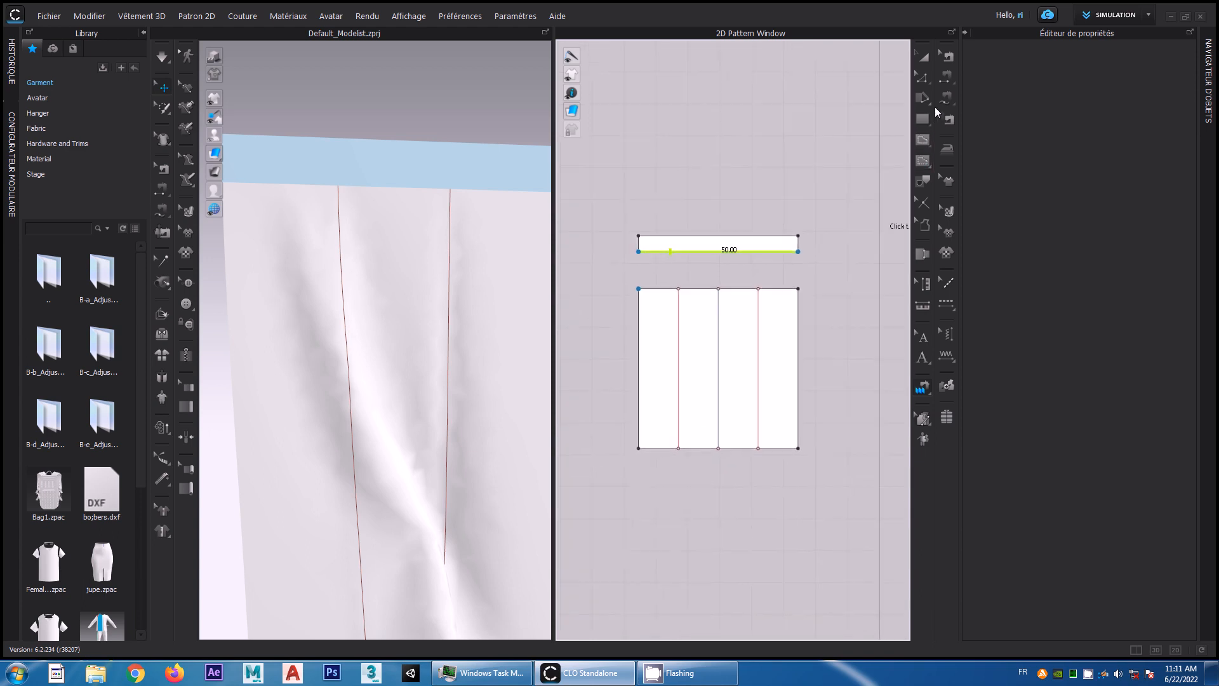
{"action": "left_click", "coordinate": [922, 142]}
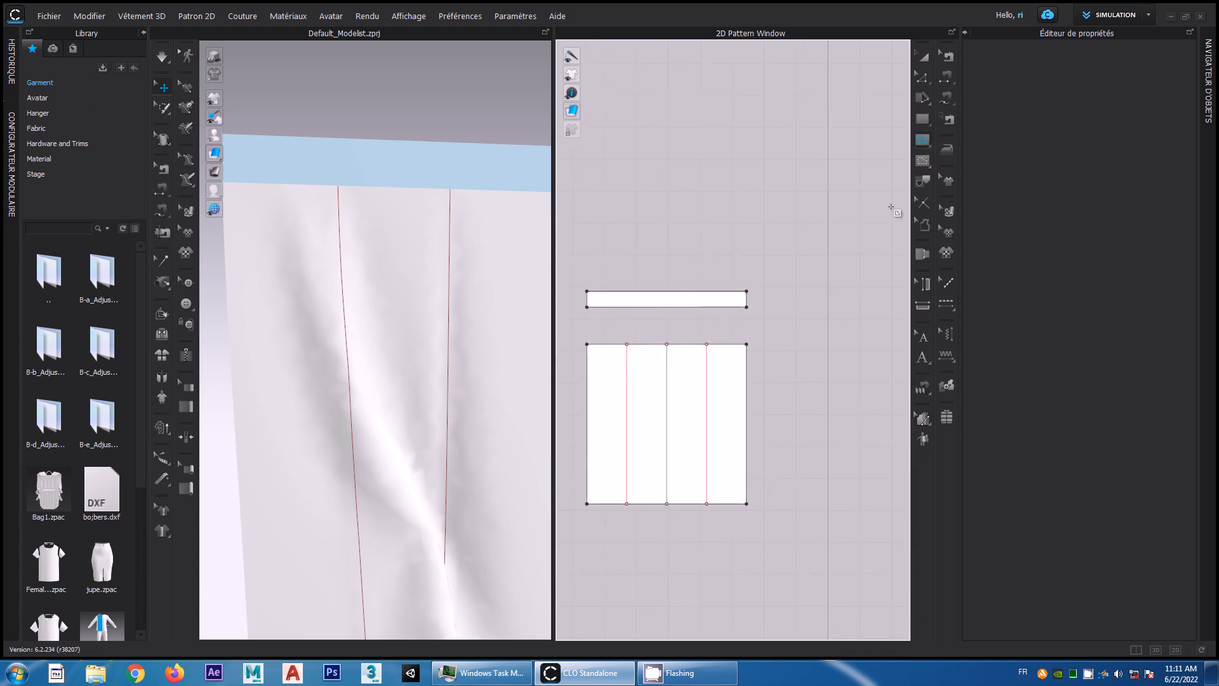